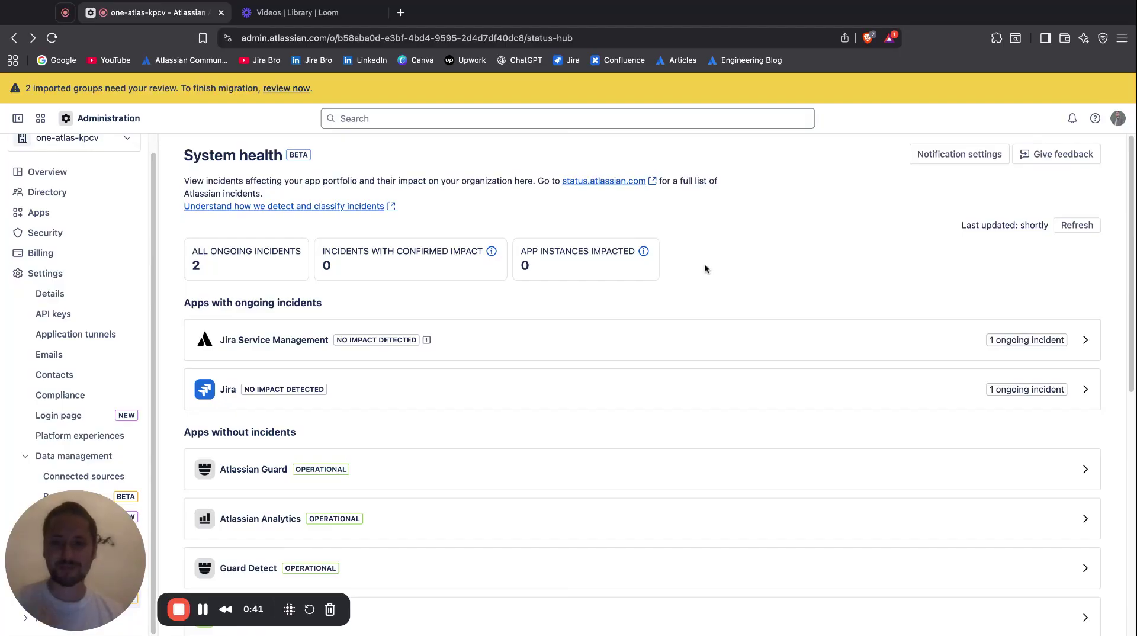
Step: Examine the System health summary figures for all ongoing incidents, incidents with confirmed impact and app instances impacted
scroll(705, 263, "down", 3)
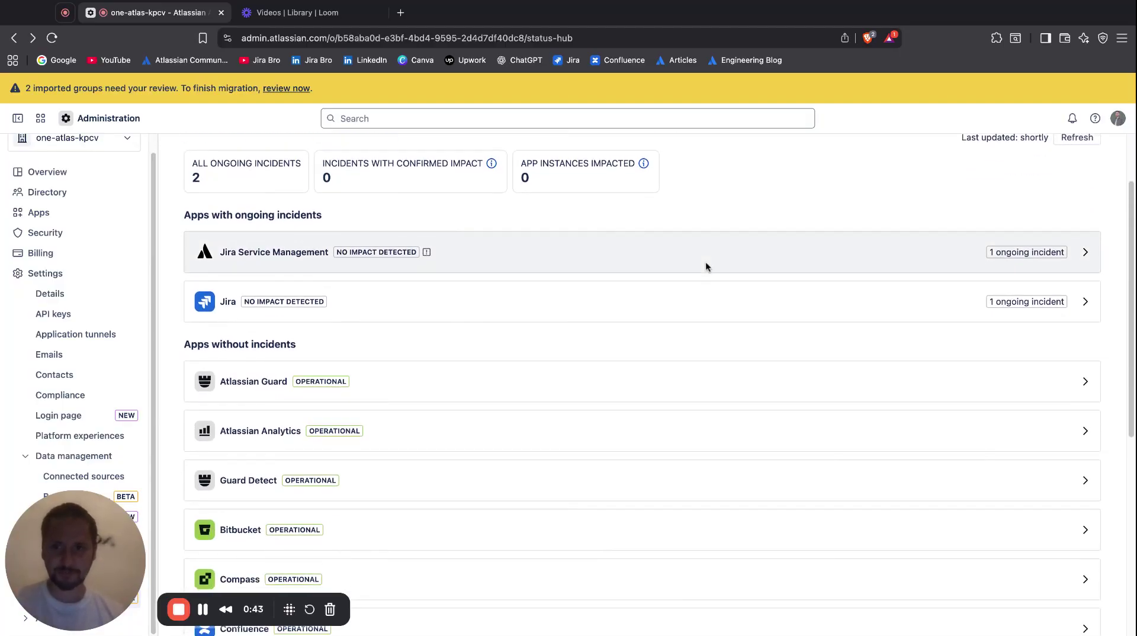
scroll(705, 262, "down", 1)
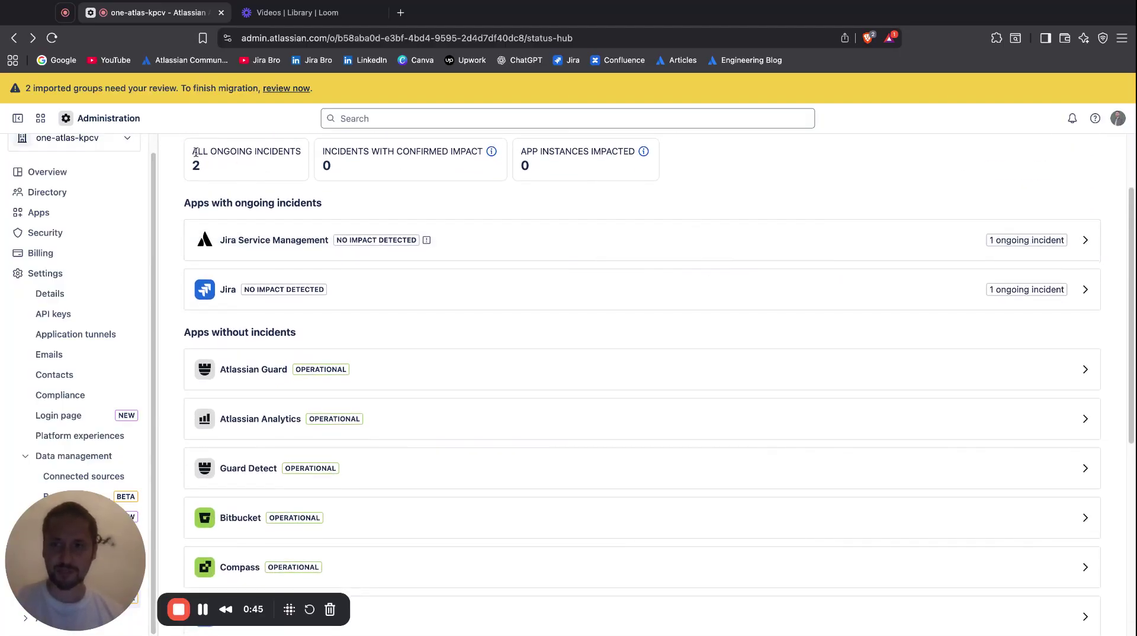
left_click_drag(193, 152, 302, 152)
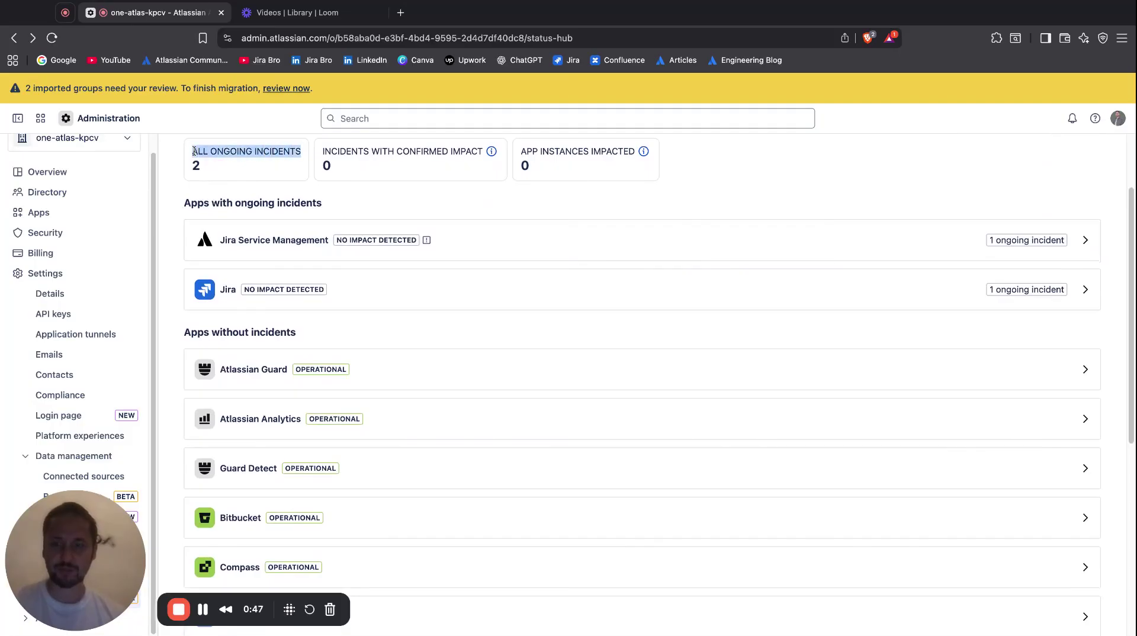
left_click(193, 152)
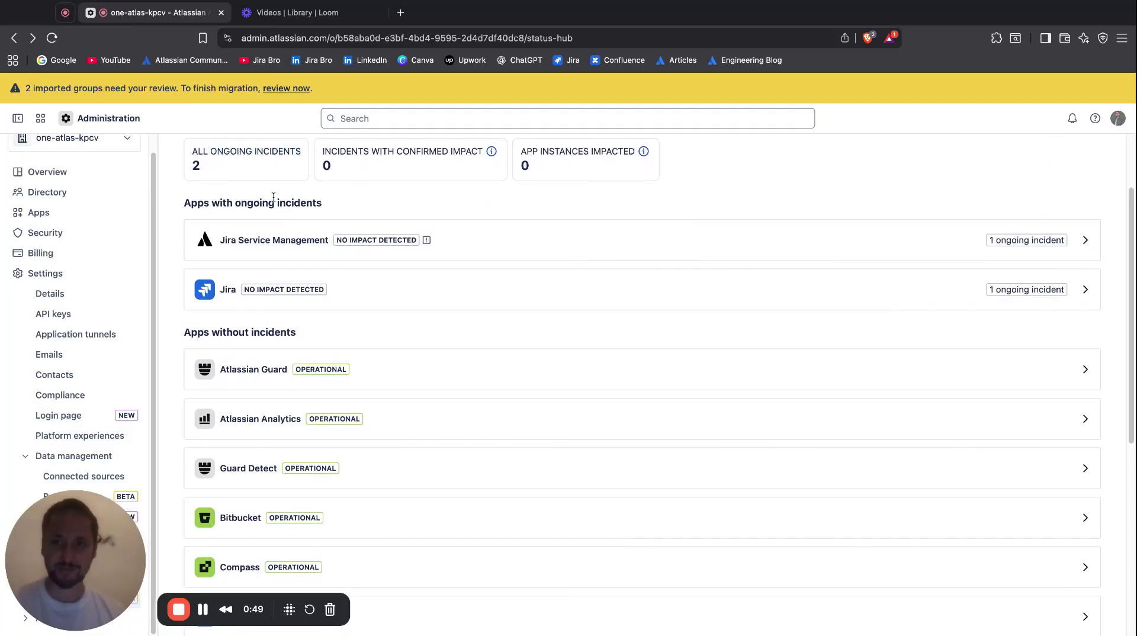
triple_click(323, 154)
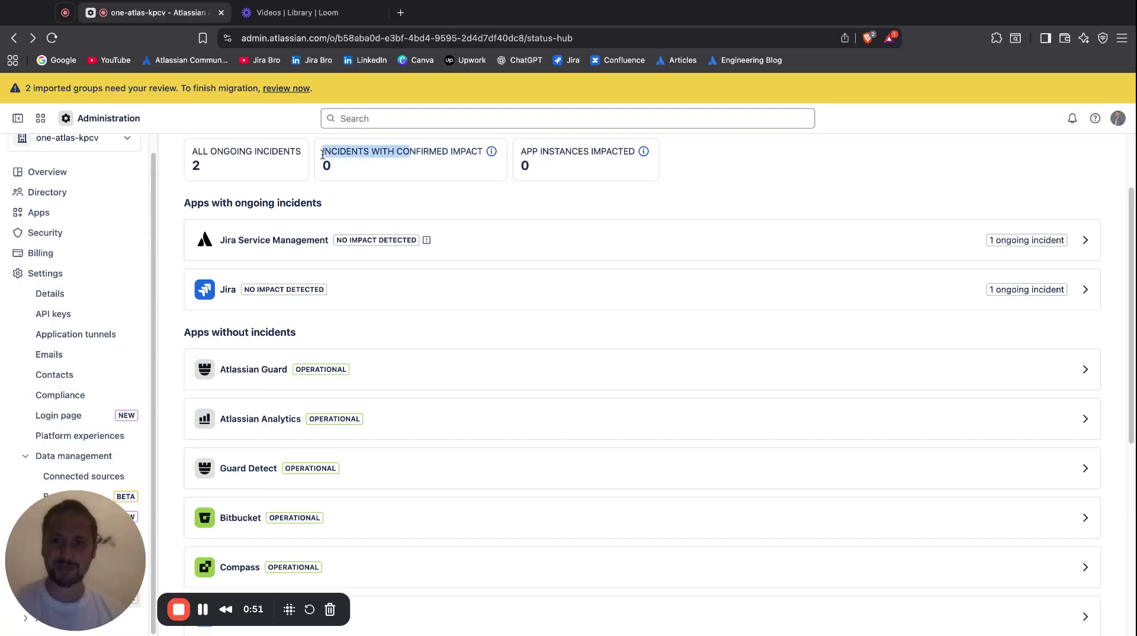
left_click(475, 170)
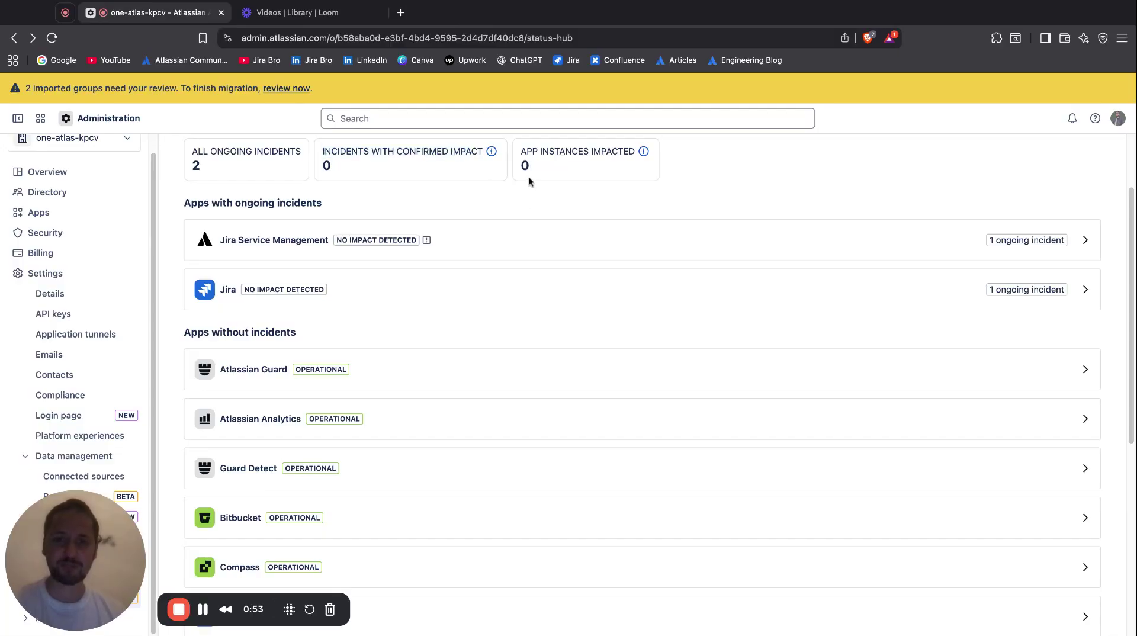
left_click_drag(522, 153, 652, 153)
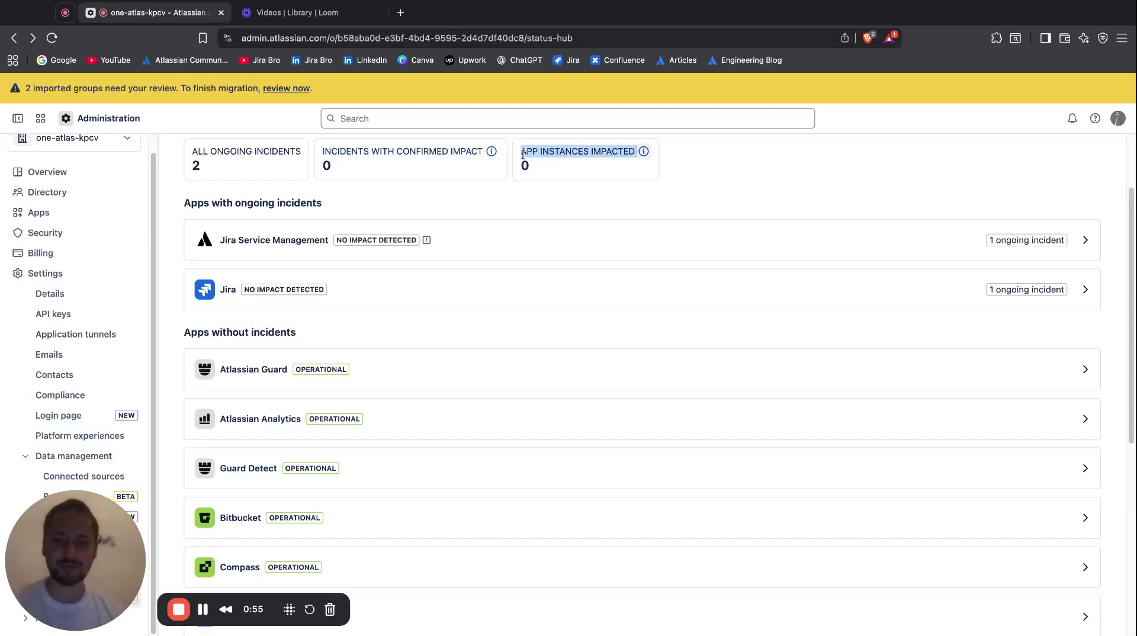
Step: Read the explanation attached to the Incidents with confirmed impact figure
mouse_move(493, 157)
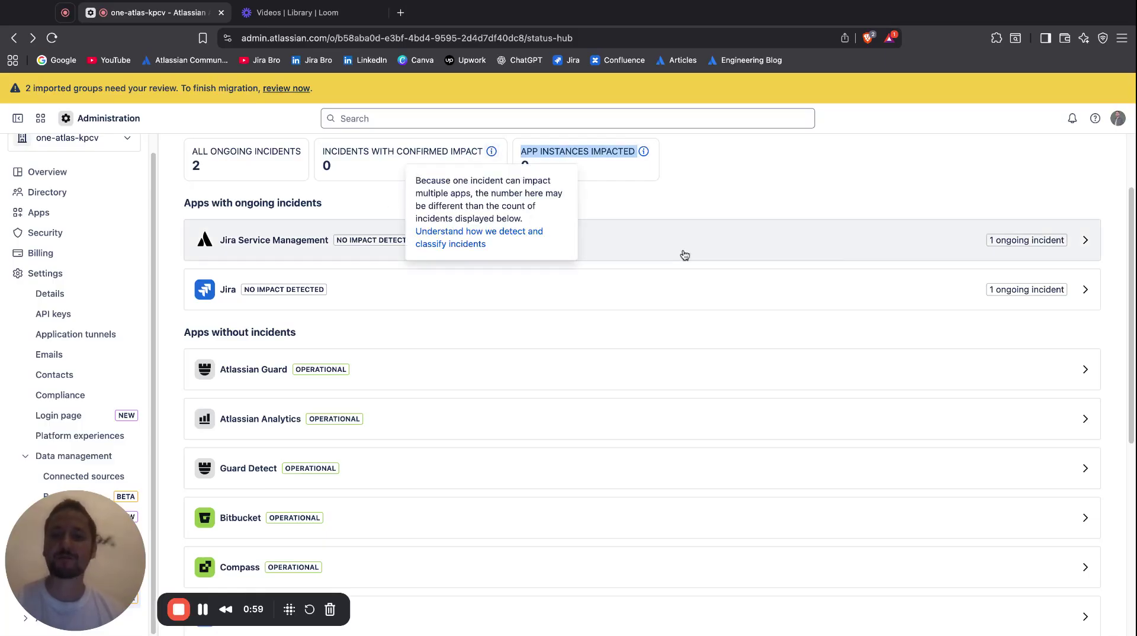
left_click_drag(407, 176, 544, 196)
left_click(527, 212)
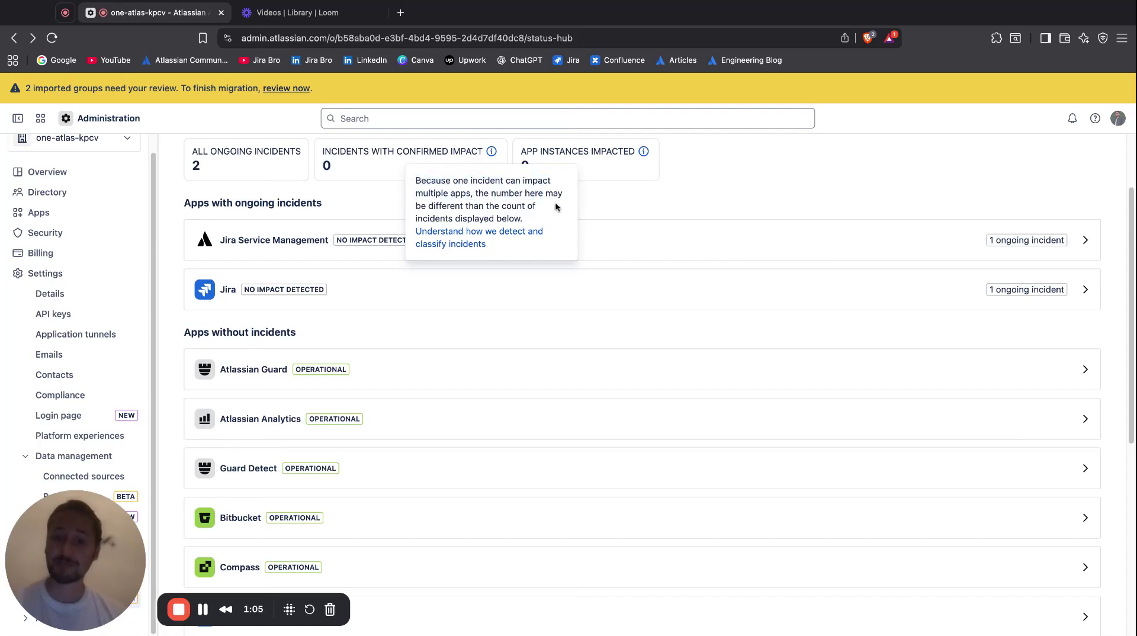
left_click_drag(503, 193, 550, 208)
left_click(549, 218)
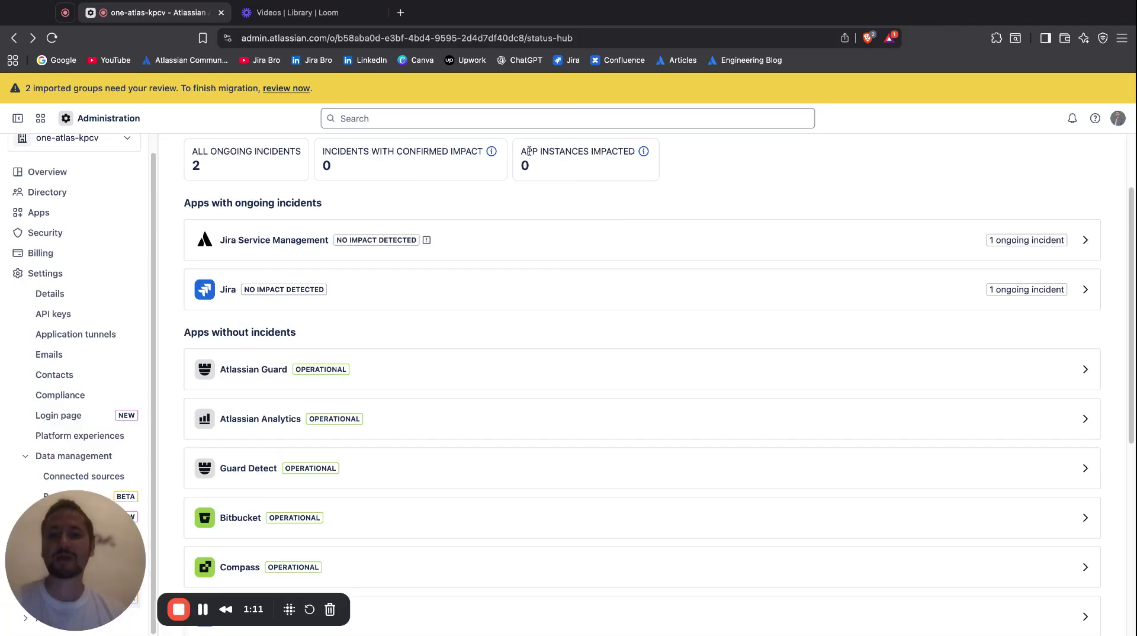
Step: Read the explanation attached to the App instances impacted figure and dismiss it
left_click_drag(527, 152, 629, 157)
mouse_move(644, 152)
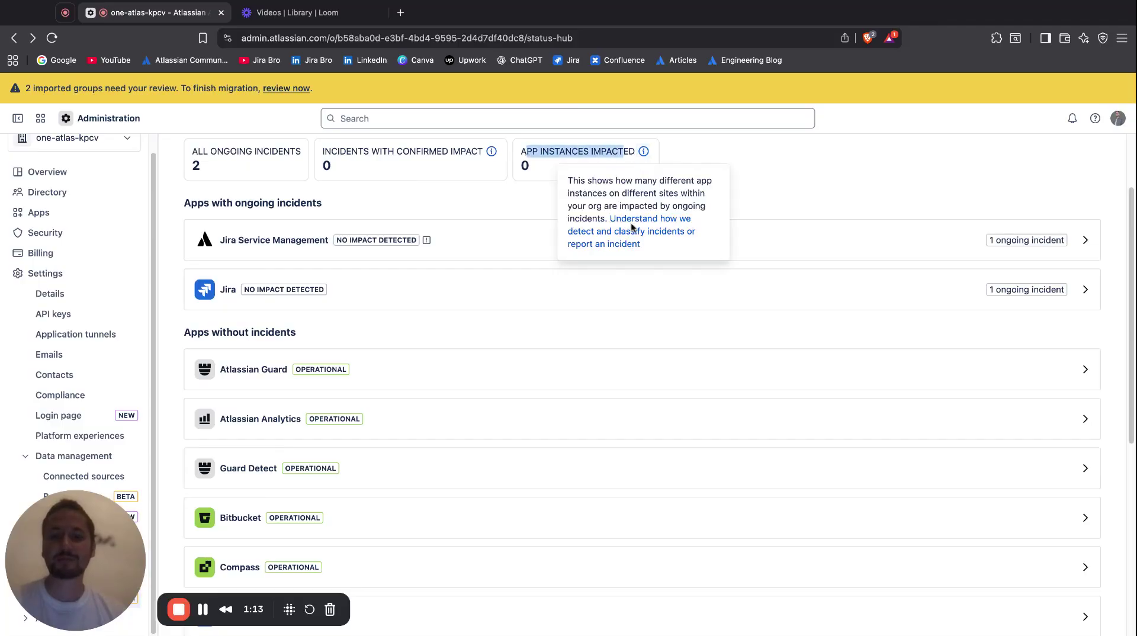
left_click_drag(699, 195, 603, 196)
left_click(700, 204)
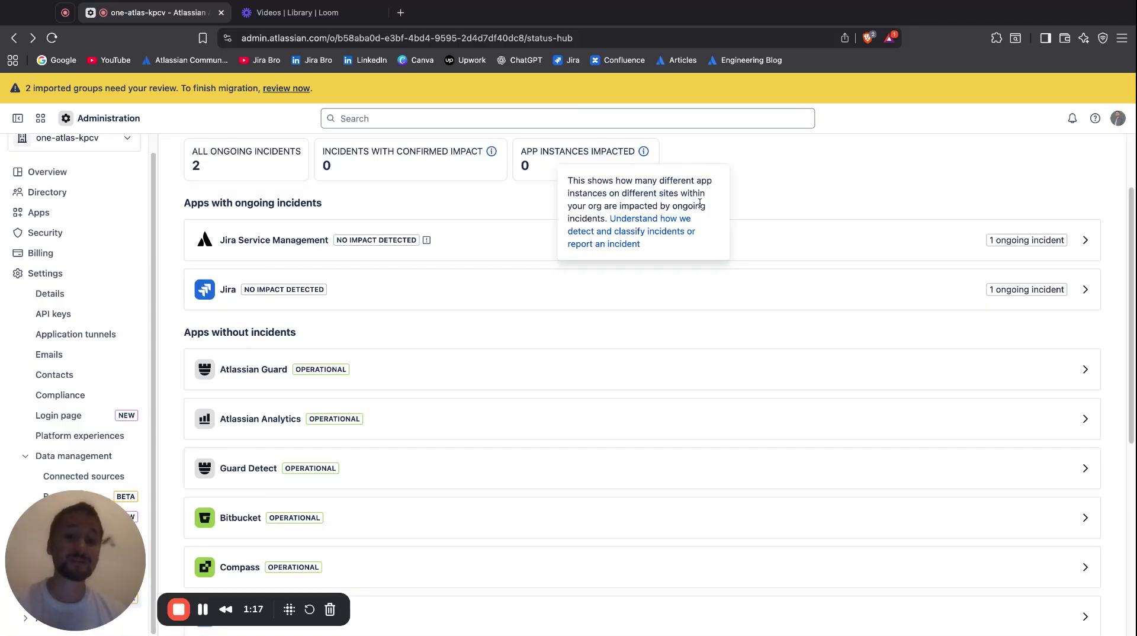
left_click(749, 188)
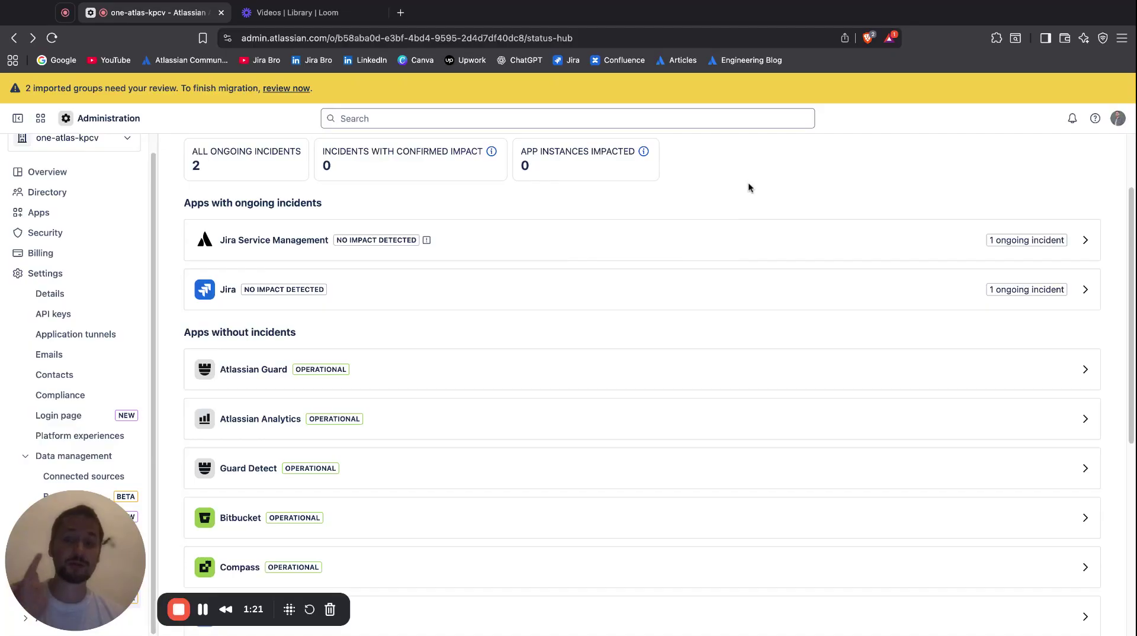
Step: Close the Loom library page and open the Jira Service Management status overview to review its ongoing incidents and app instance status
left_click(382, 15)
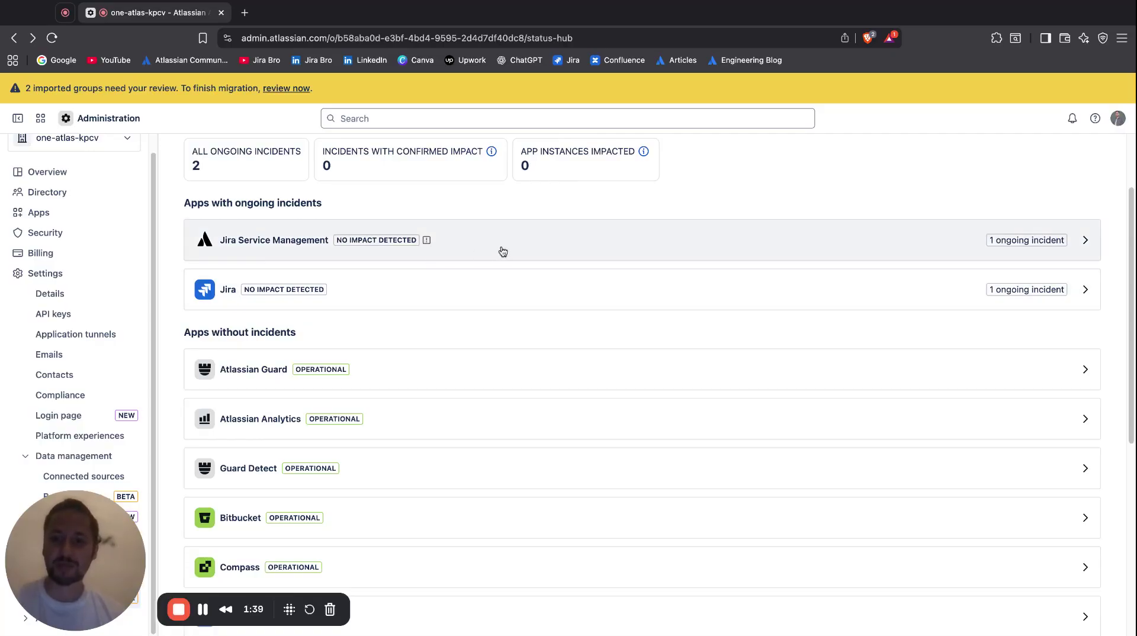
left_click(503, 253)
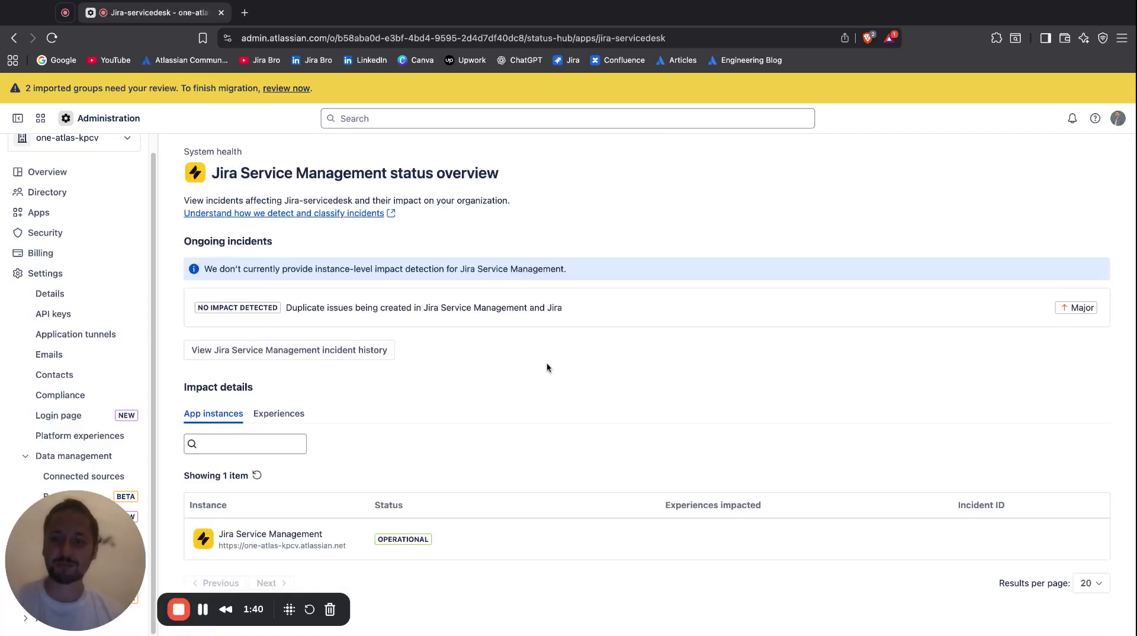
left_click_drag(230, 173, 500, 175)
left_click(209, 173)
left_click(484, 185)
left_click_drag(274, 242, 169, 239)
left_click(304, 250)
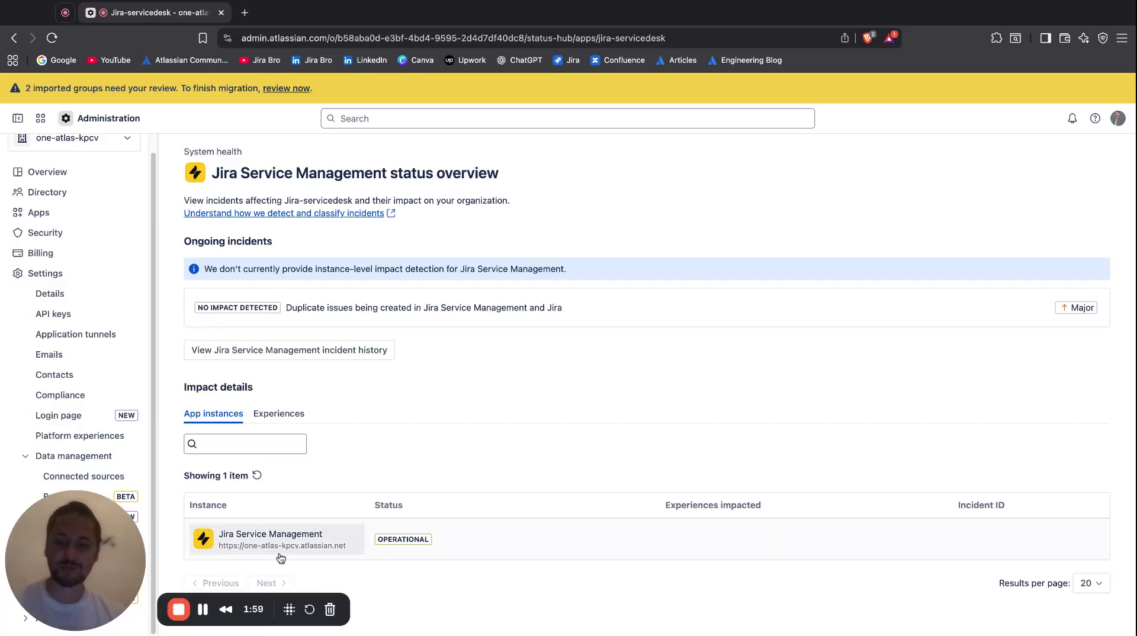
double_click(377, 542)
left_click(550, 337)
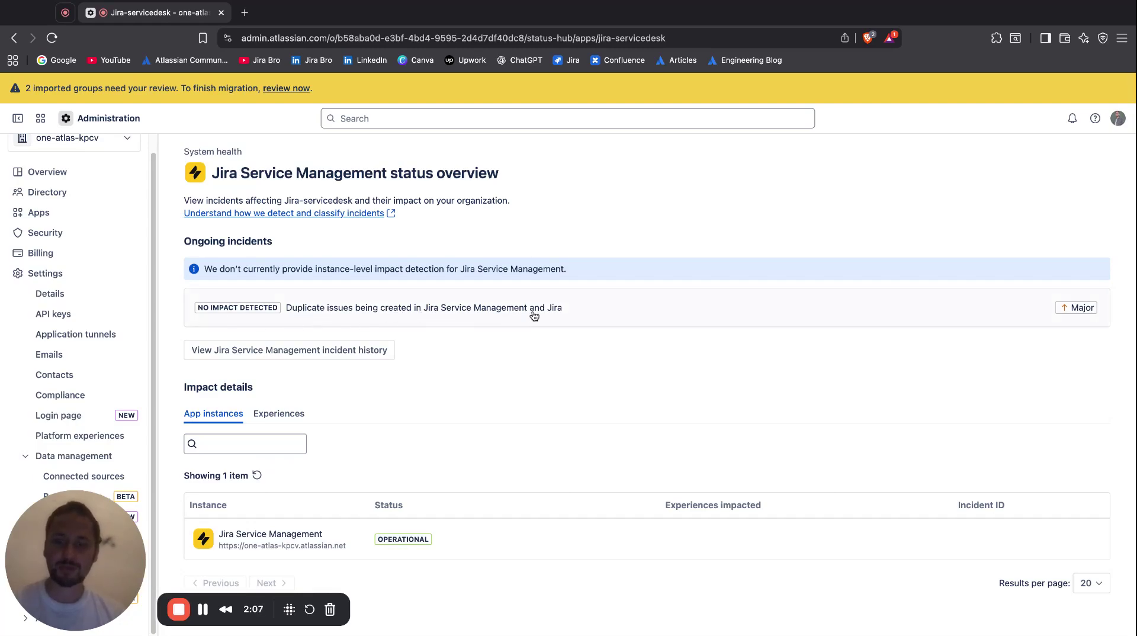
Step: Open the incident "Duplicate issues being created in Jira Service Management and Jira" and check the status of its update
left_click(566, 315)
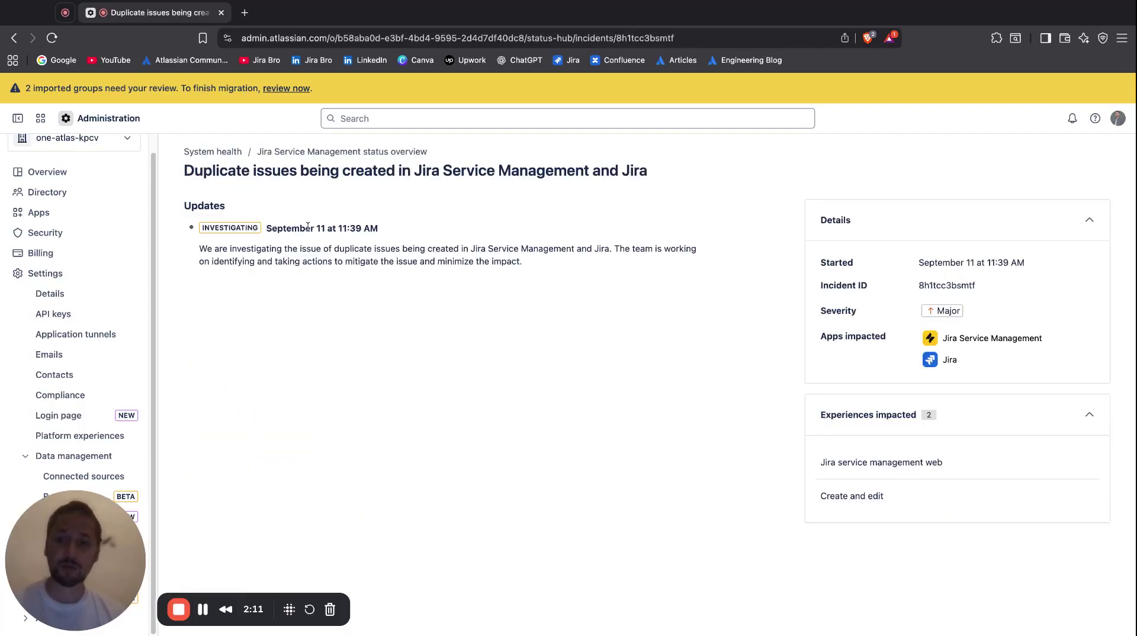
double_click(202, 231)
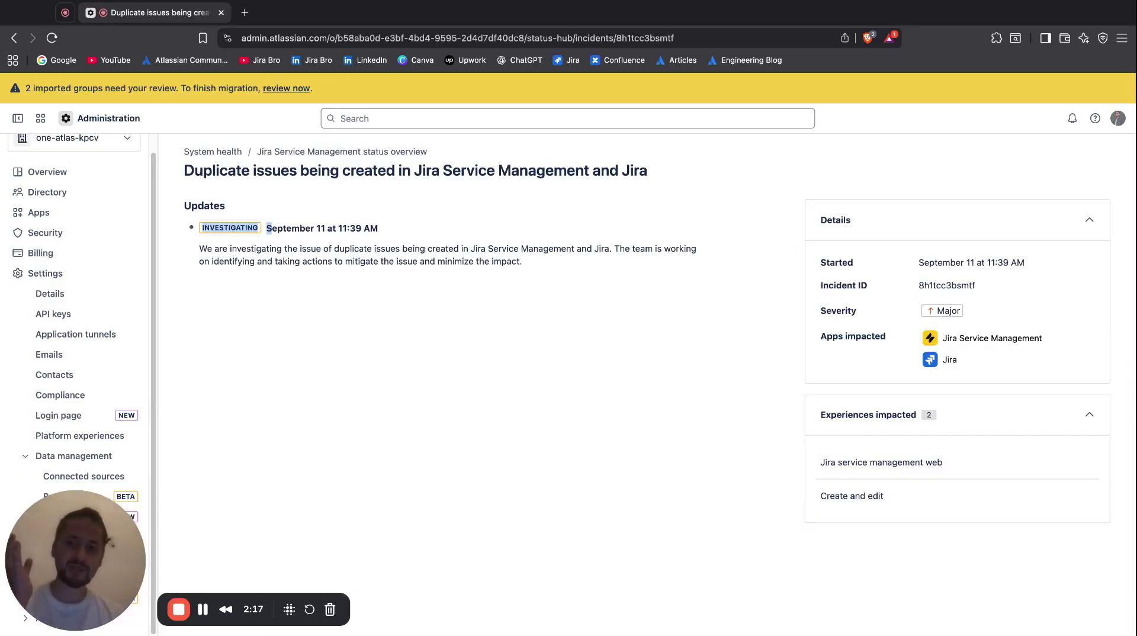
left_click(270, 230)
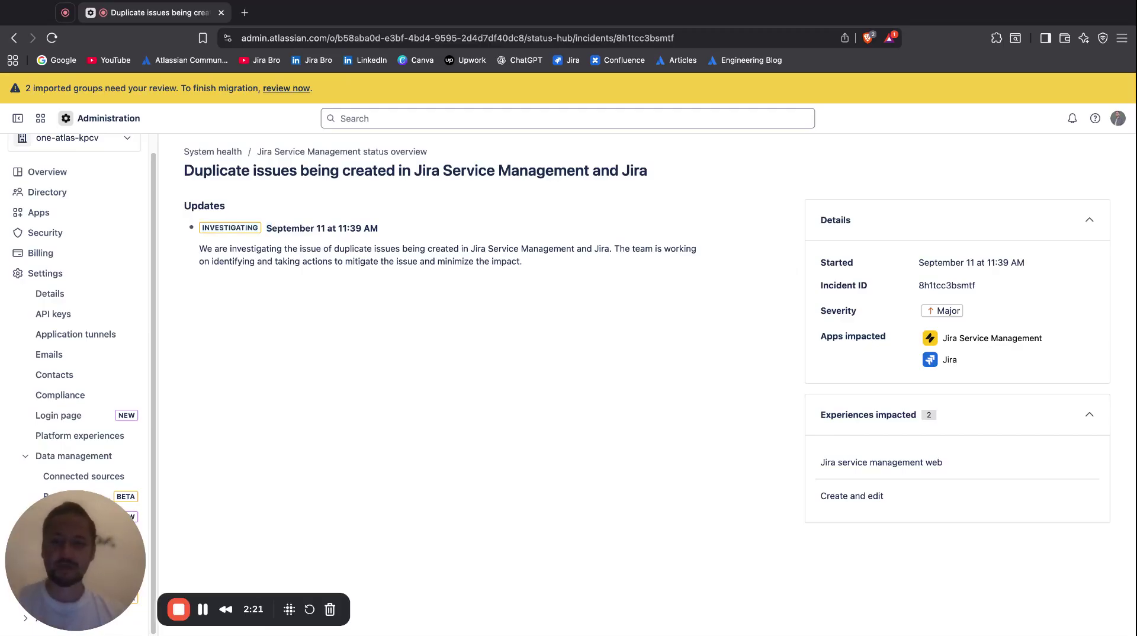
Step: Examine the experiences impacted by the incident, including Jira service management web and Create and edit
left_click_drag(825, 416, 916, 415)
left_click(759, 472)
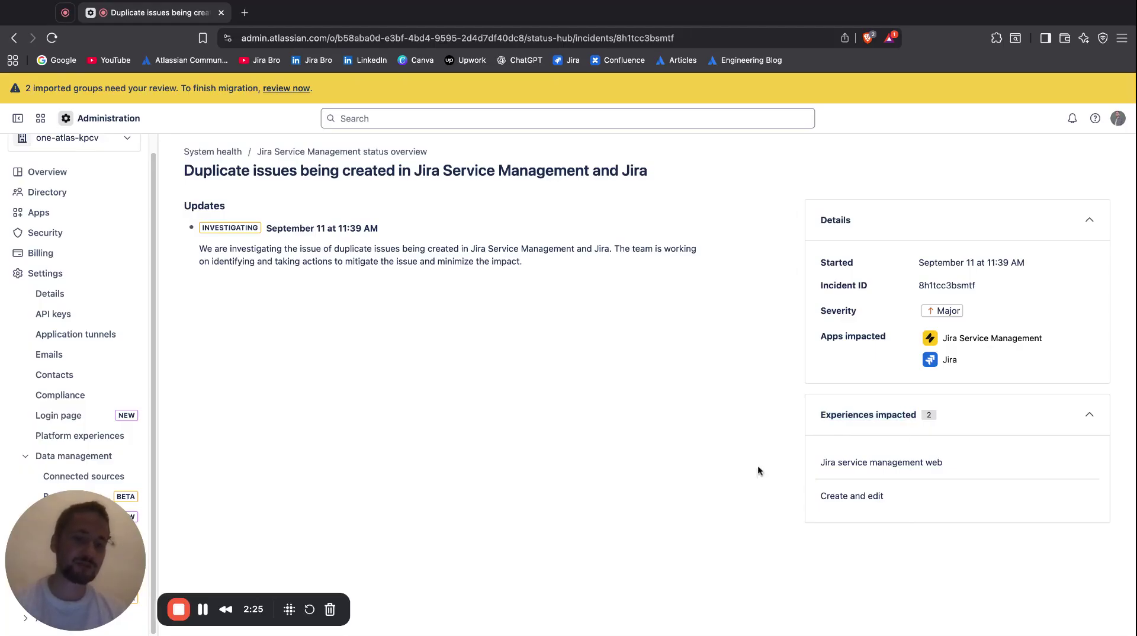
triple_click(821, 462)
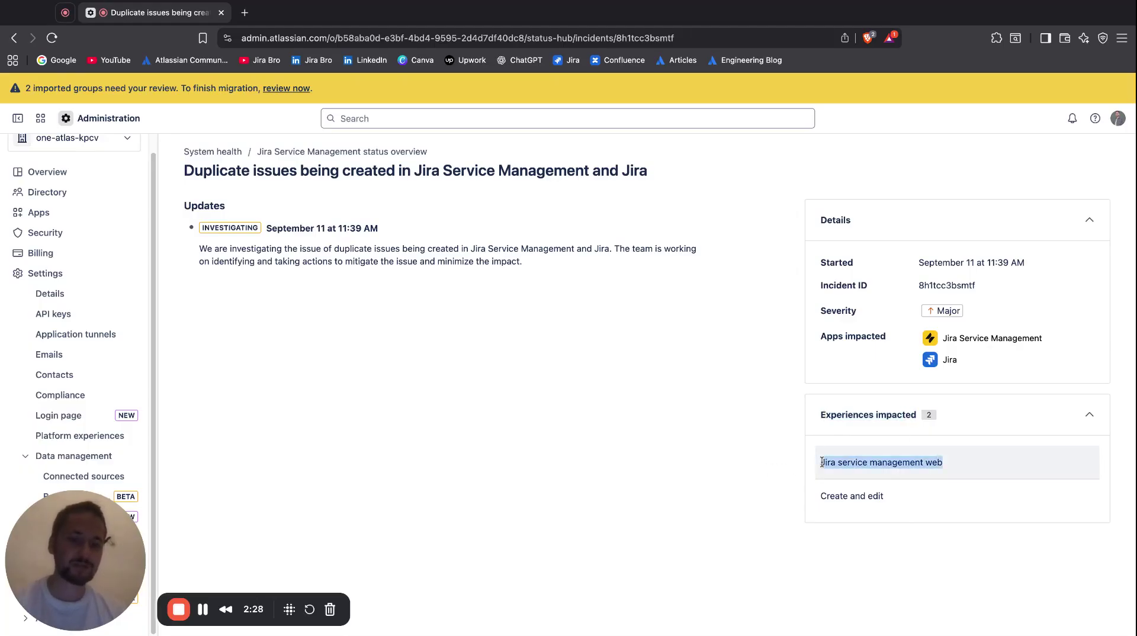
left_click(962, 464)
left_click_drag(962, 464, 817, 464)
left_click(816, 466)
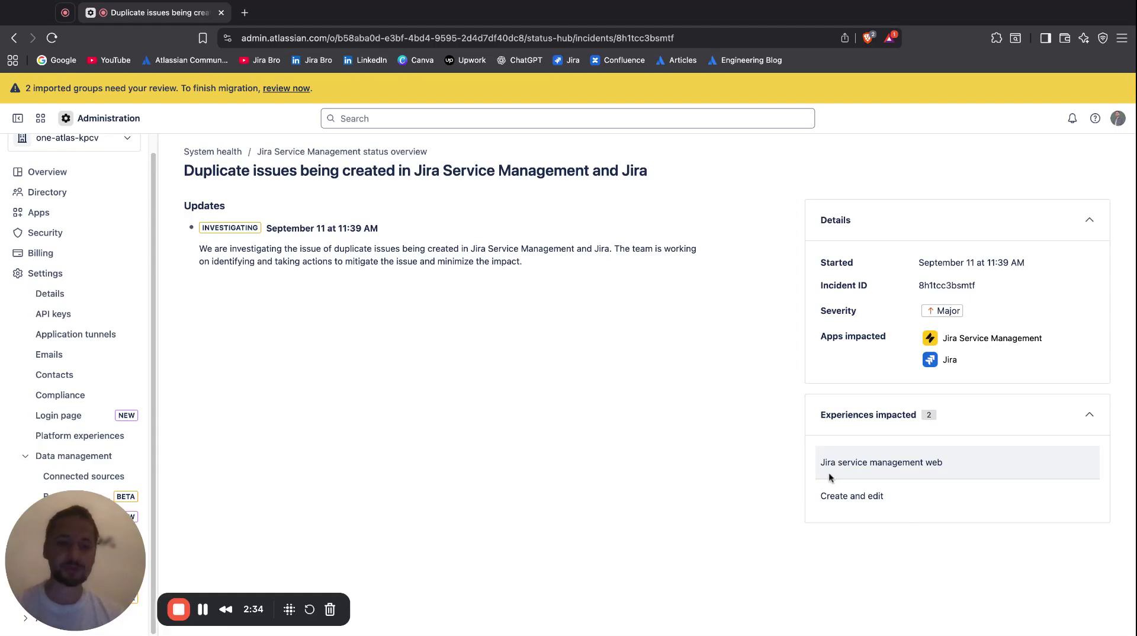
left_click_drag(823, 494, 885, 495)
left_click(885, 495)
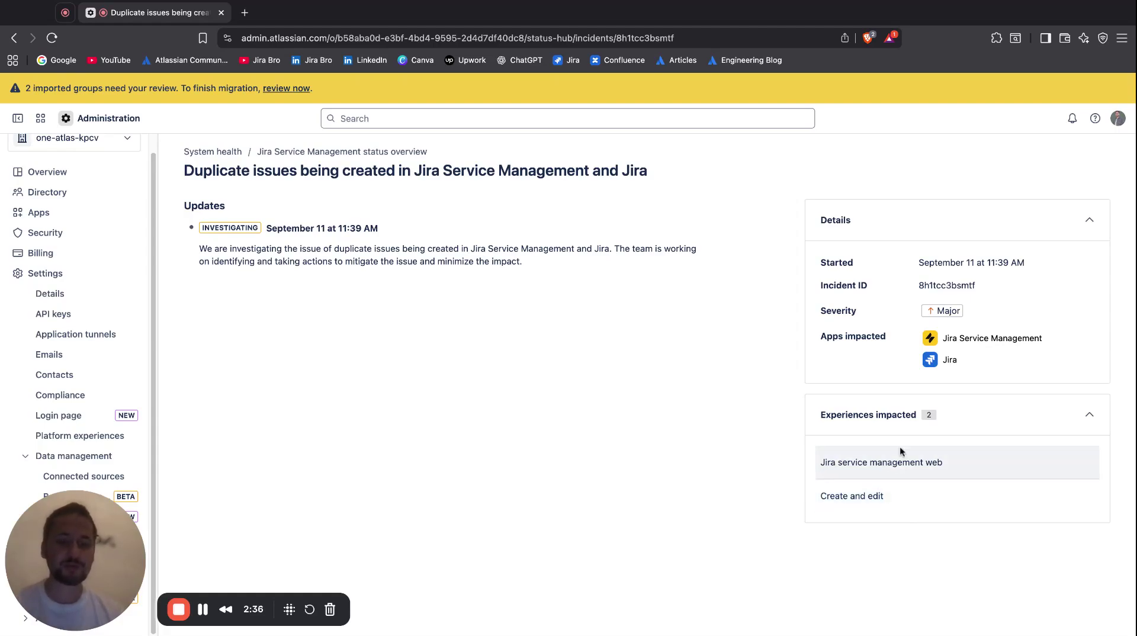
triple_click(822, 497)
left_click(823, 497)
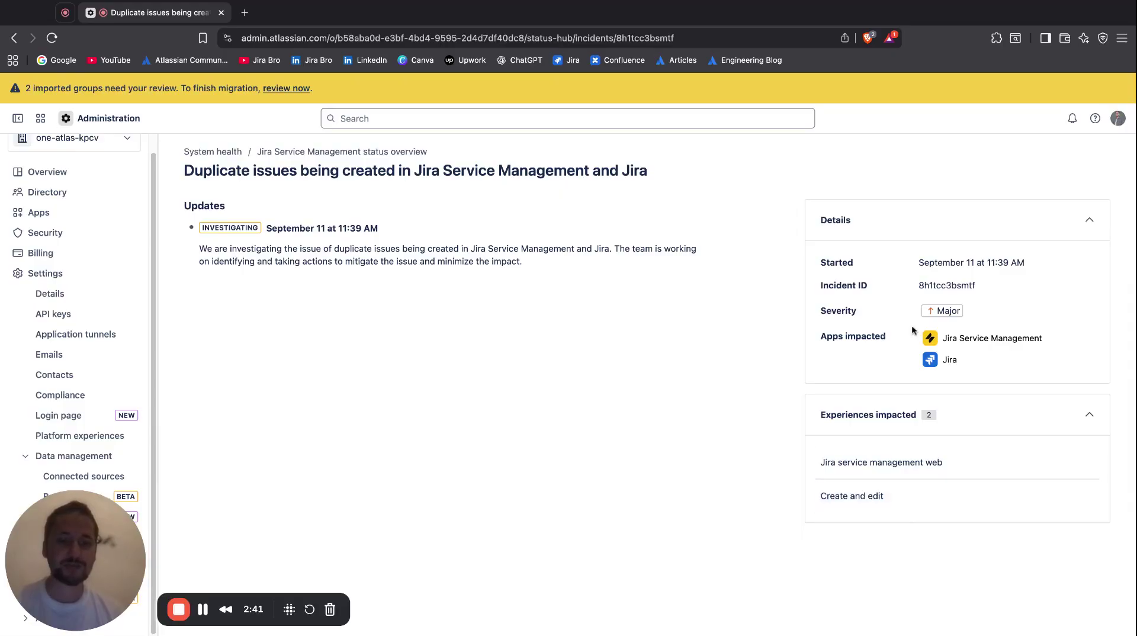
Step: Review the incident's severity and incident ID in its details, and reread the posted update
double_click(929, 313)
left_click(929, 313)
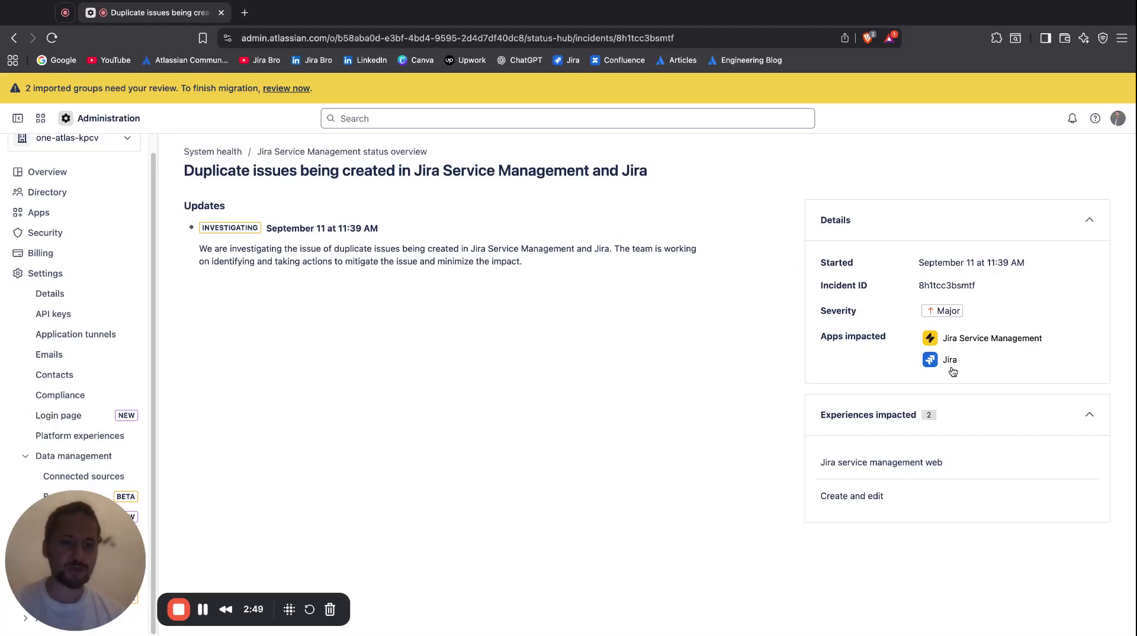
double_click(920, 286)
left_click(975, 410)
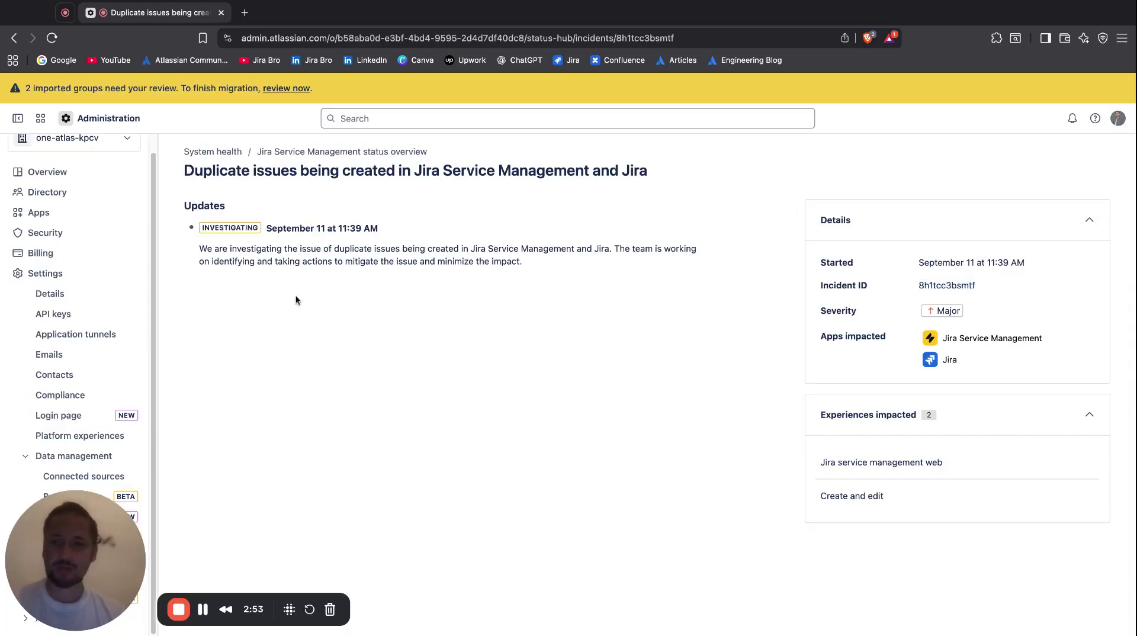
left_click_drag(203, 244, 266, 225)
left_click(266, 225)
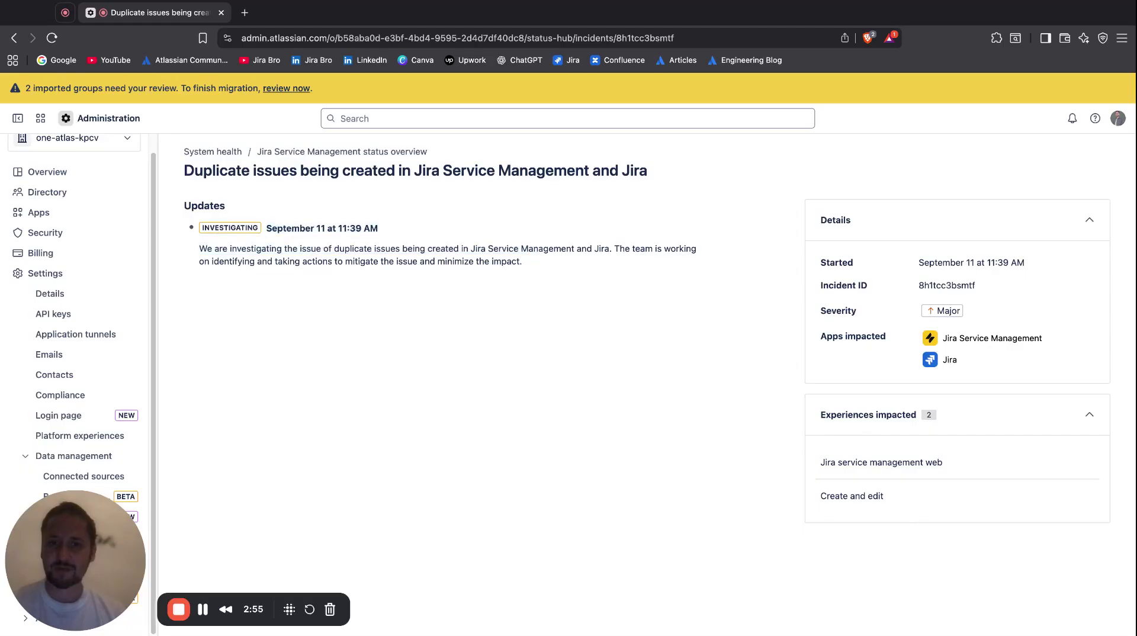
Step: Return to the System health overview and open Jira's incident history from its status overview
left_click(14, 38)
left_click(14, 38)
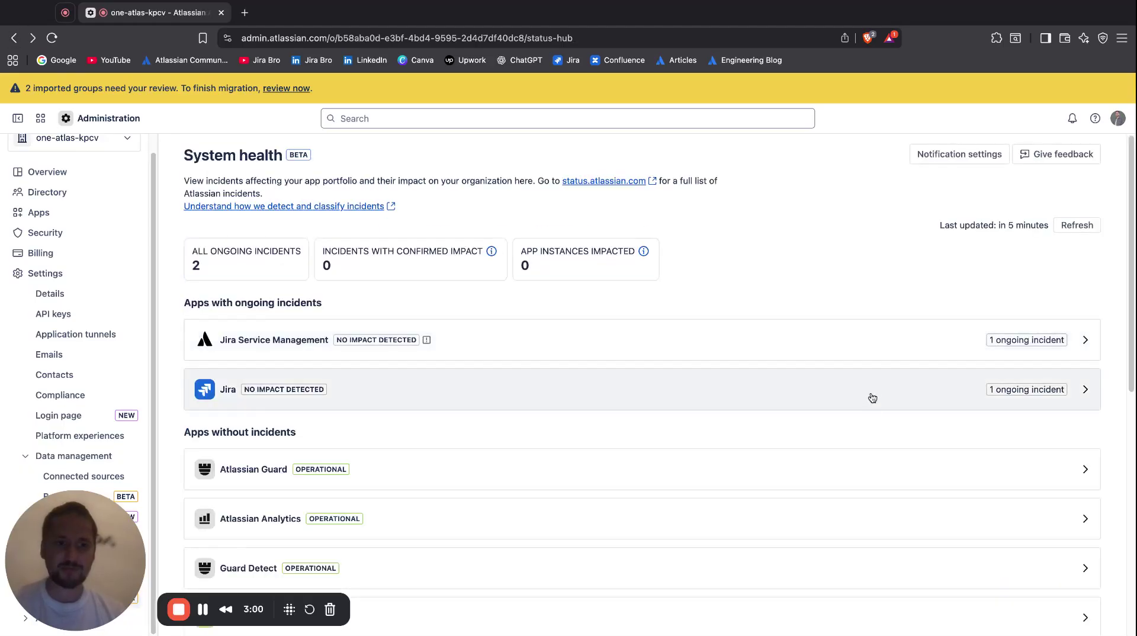
left_click(872, 397)
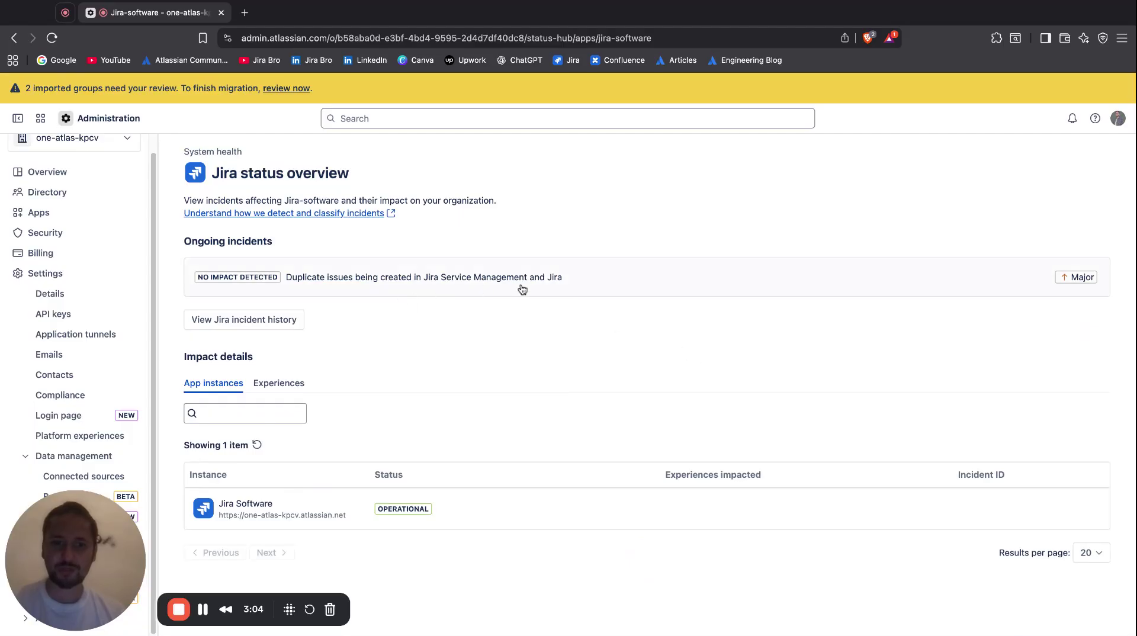
left_click(228, 320)
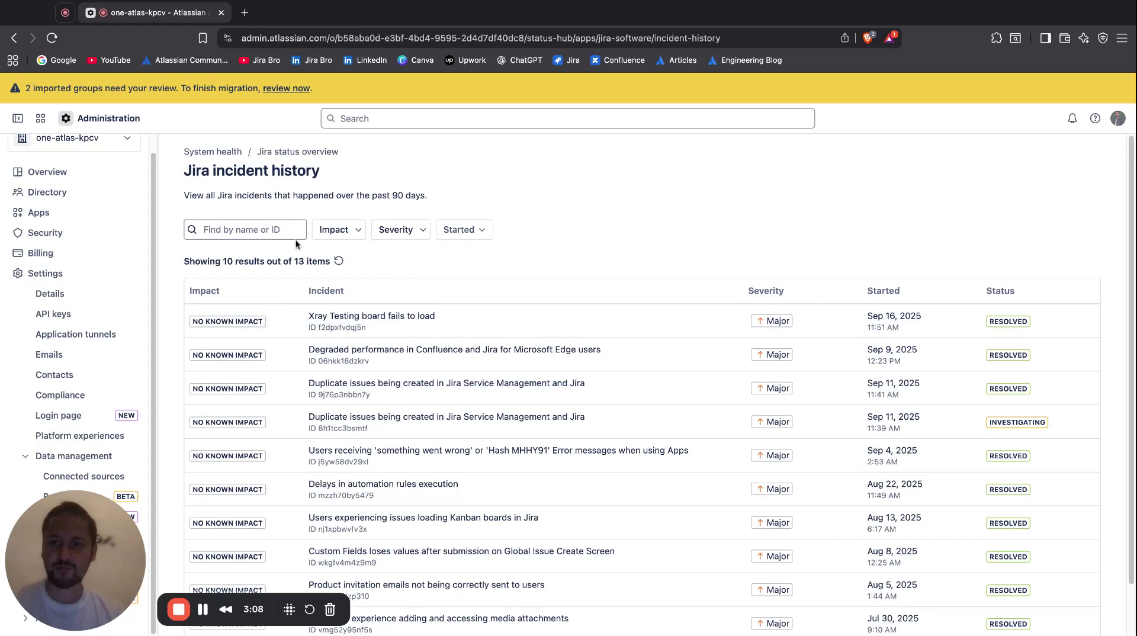
Step: Review the Jira incidents of the past 90 days, checking their severity, start dates and statuses
mouse_move(182, 169)
left_mouse_down()
mouse_move(320, 171)
mouse_move(182, 169)
left_mouse_up()
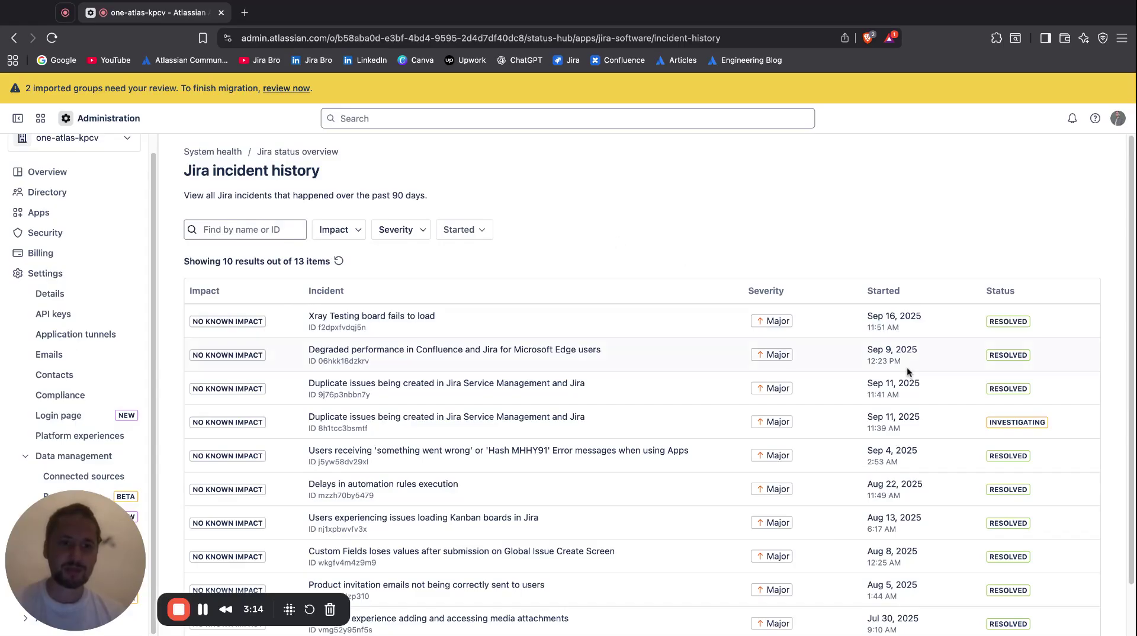
scroll(861, 405, "down", 2)
scroll(861, 406, "up", 2)
scroll(862, 405, "down", 2)
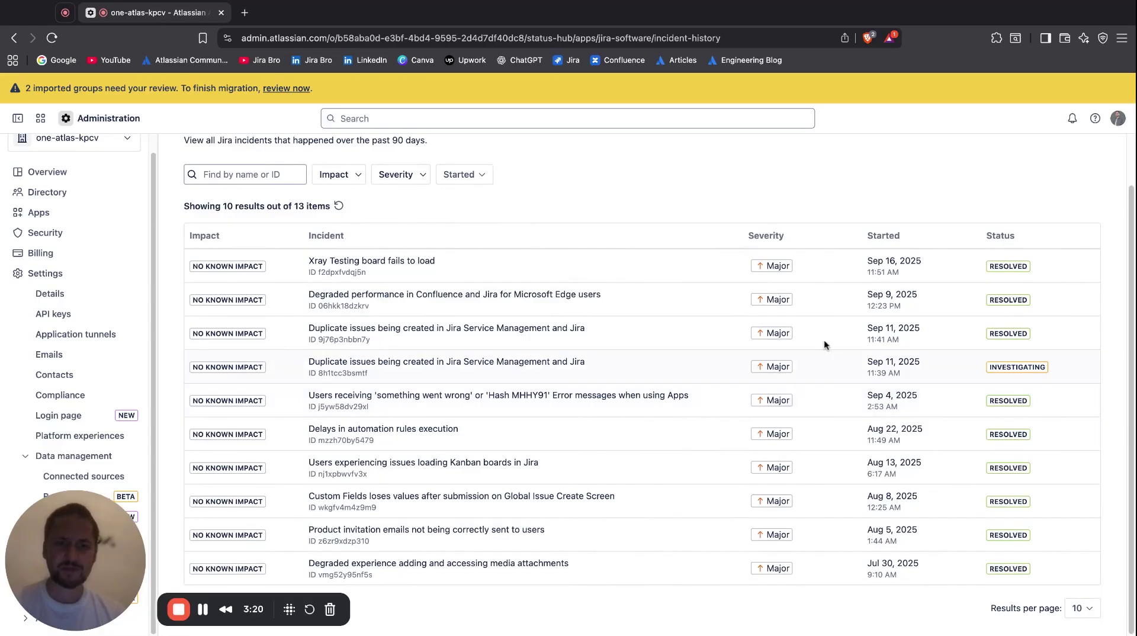
double_click(757, 266)
left_click(757, 266)
left_click(13, 37)
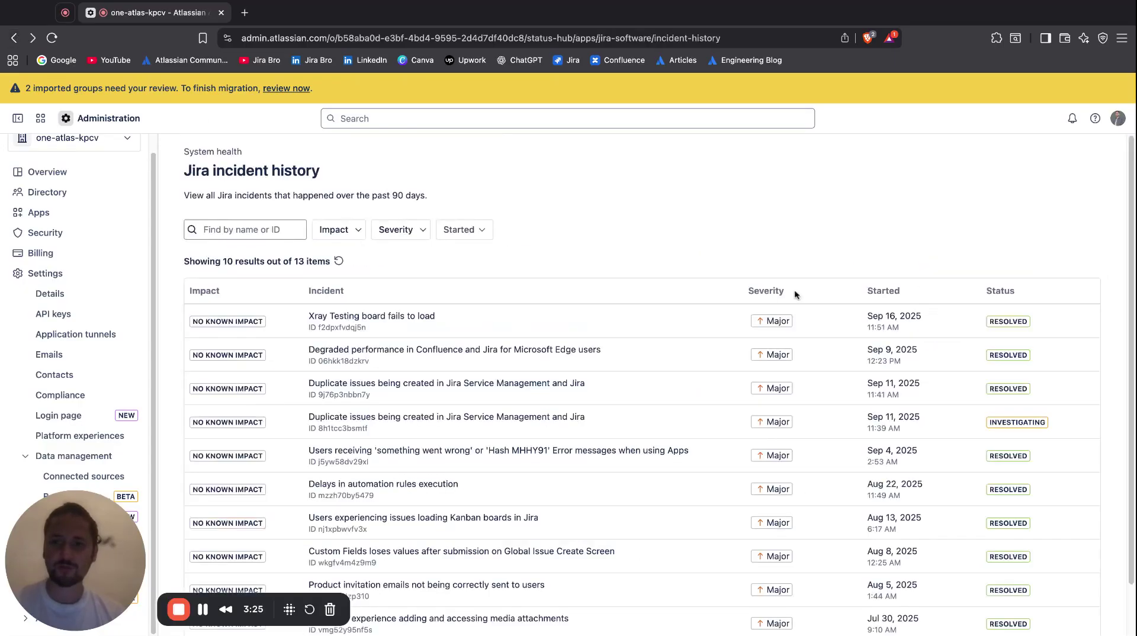
scroll(795, 295, "down", 2)
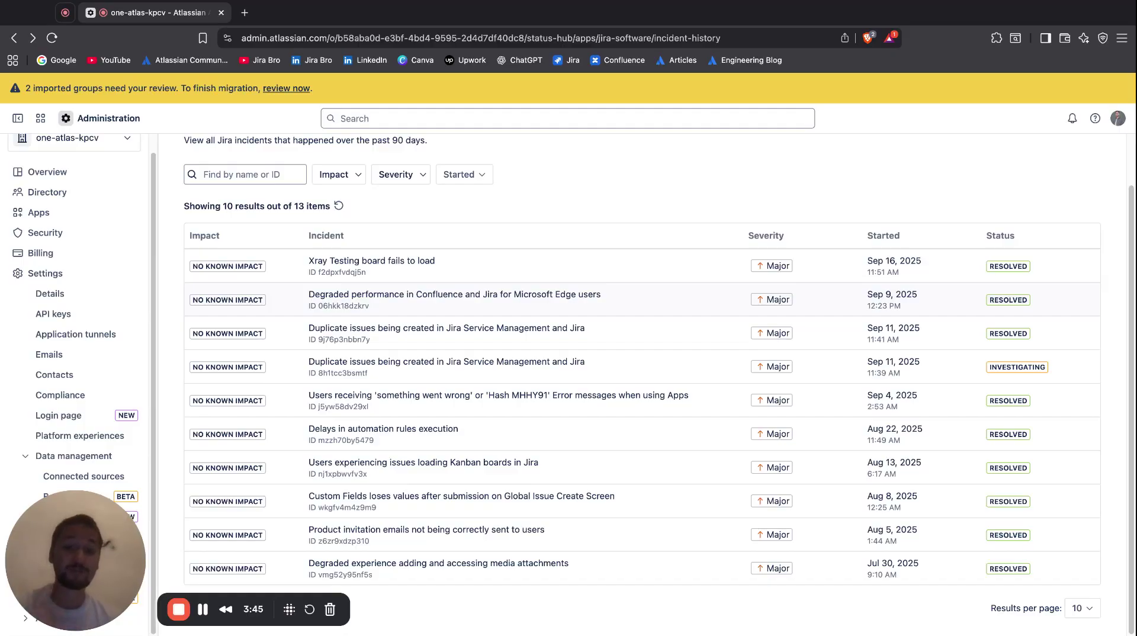
Step: Open Jira's 'something went wrong' or 'Hash MHHY91' incident and read its title and earliest updates, Investigating and Update
left_click(653, 405)
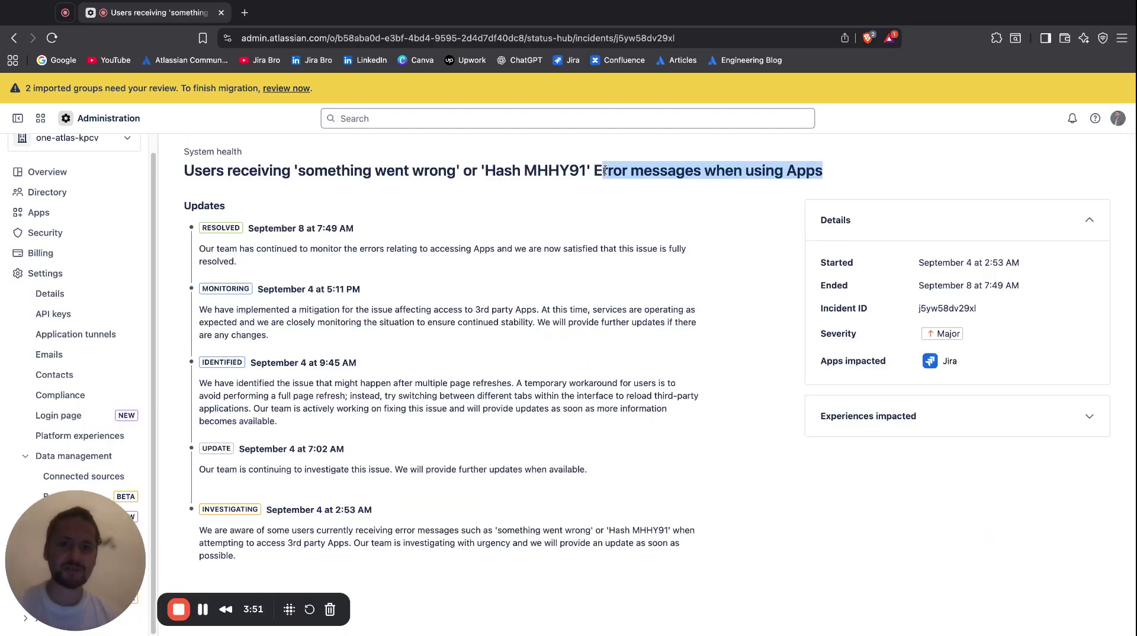
left_click(830, 175)
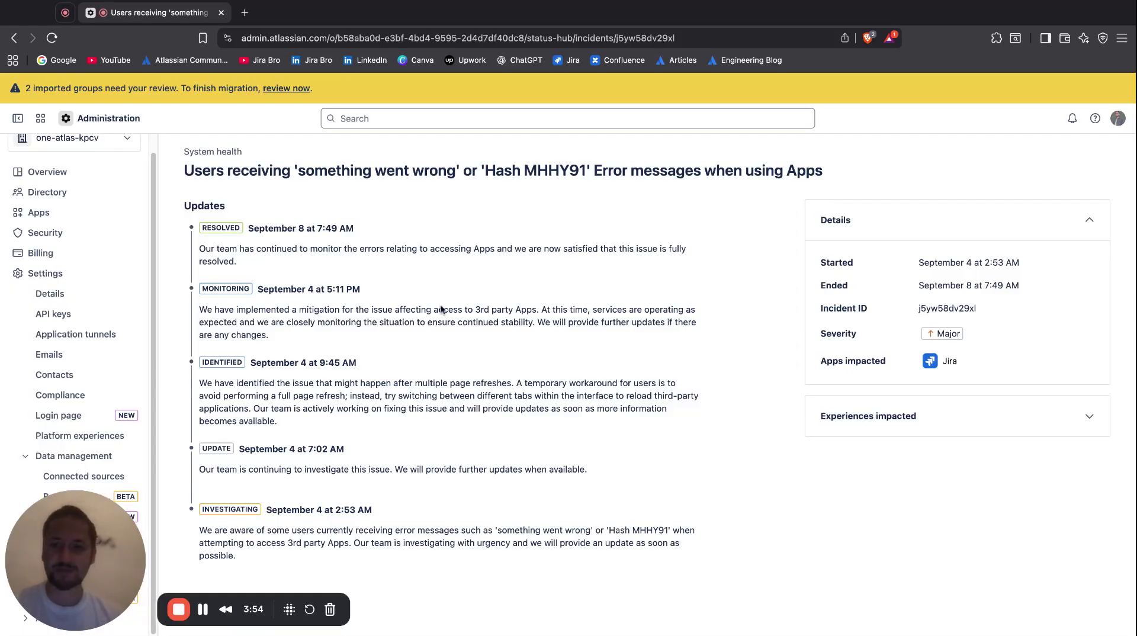
double_click(184, 206)
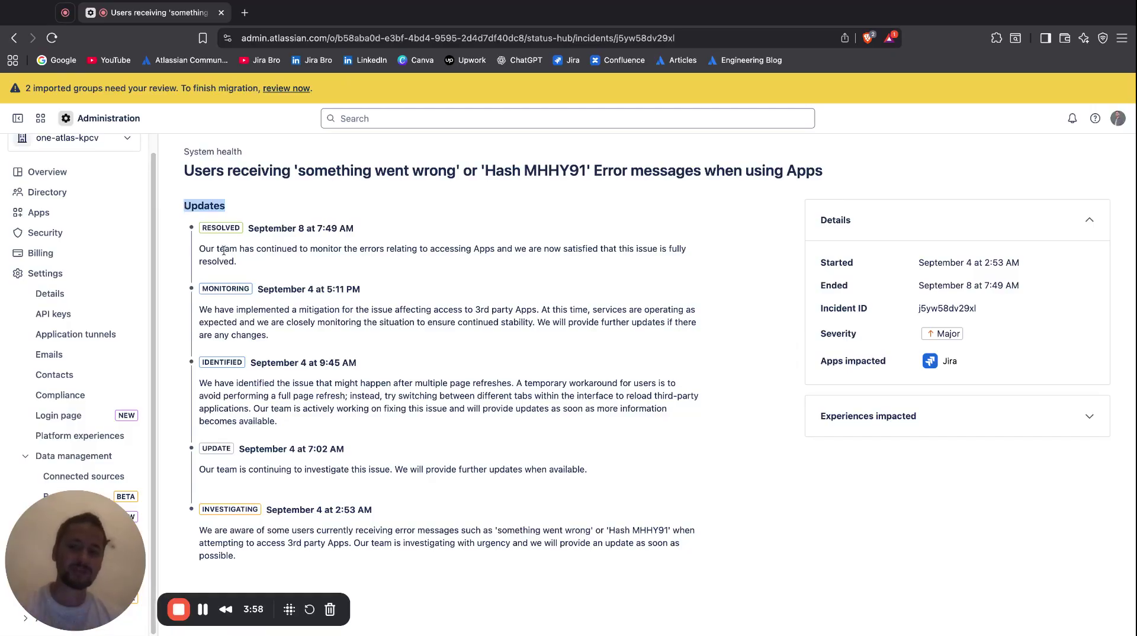
left_click(226, 506)
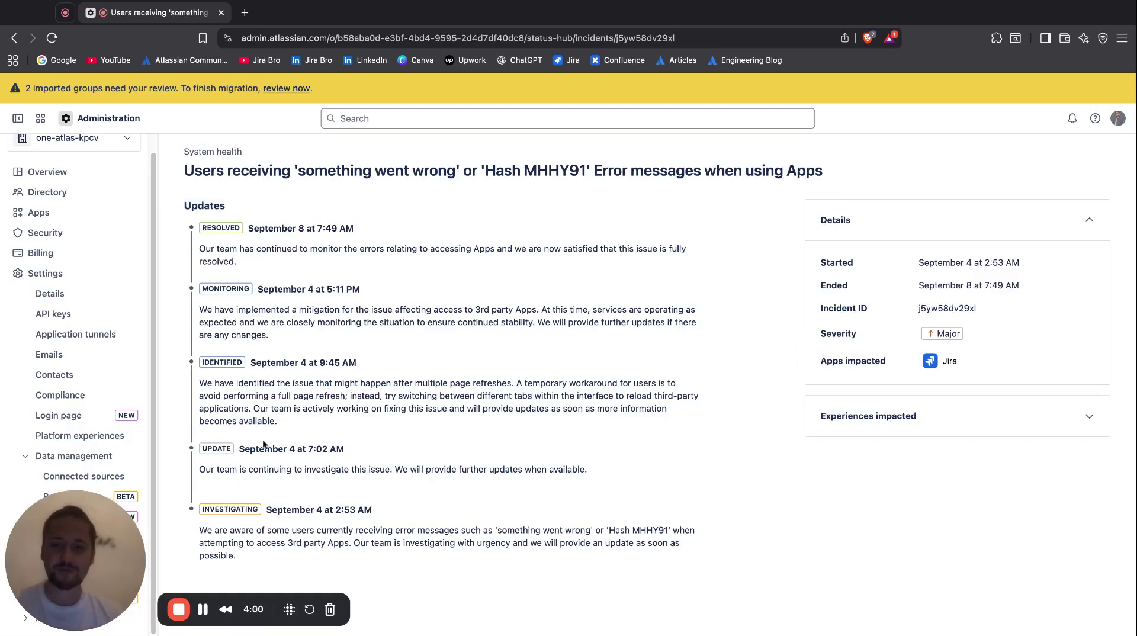
triple_click(241, 448)
left_click(241, 448)
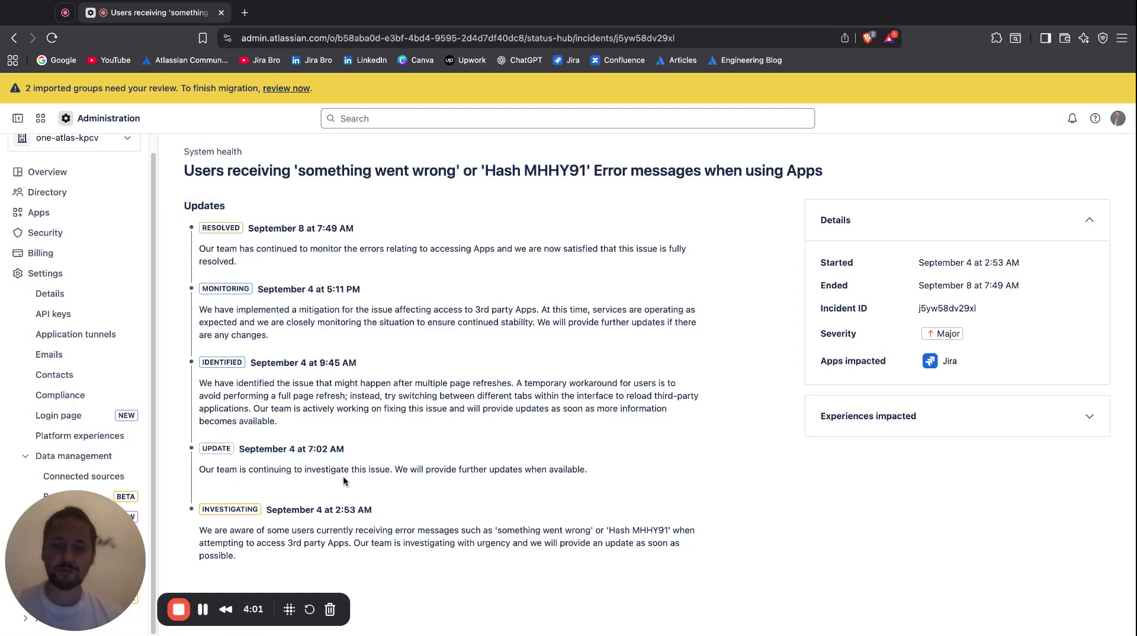
Step: Trace the incident's Identified, Monitoring and Resolved updates, and look over the whole update timeline
triple_click(261, 363)
left_click(261, 363)
double_click(212, 285)
left_click(195, 238)
left_click_drag(199, 230, 589, 474)
left_click(227, 507)
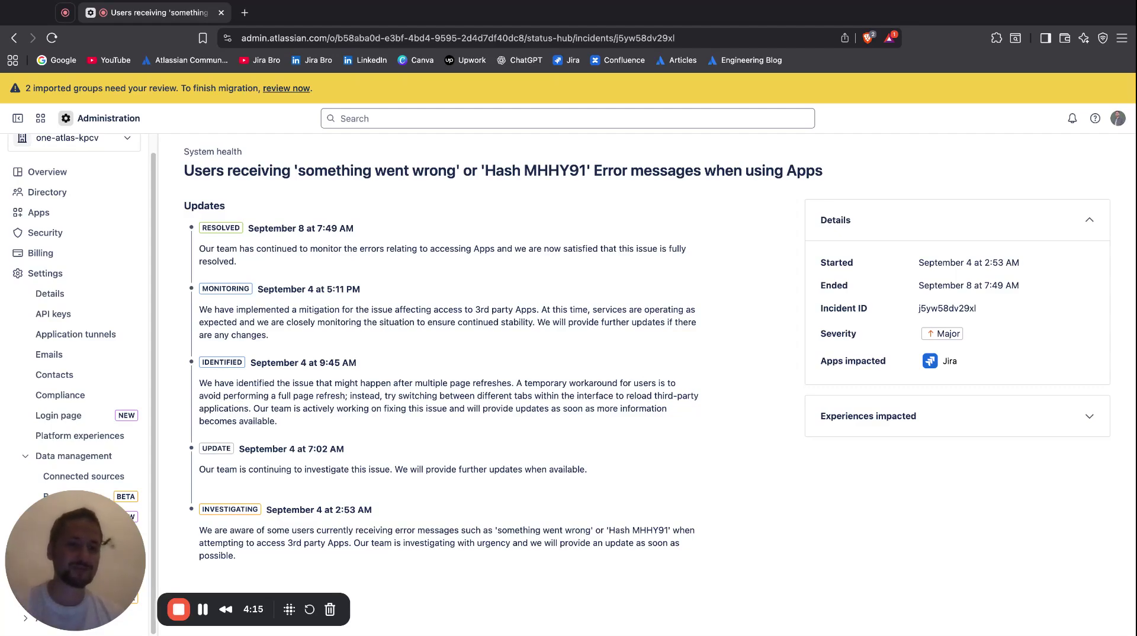
Step: Go back to Jira's incident history, check the updates of the 'Xray Testing board fails to load' incident, and return to the list
left_click(14, 38)
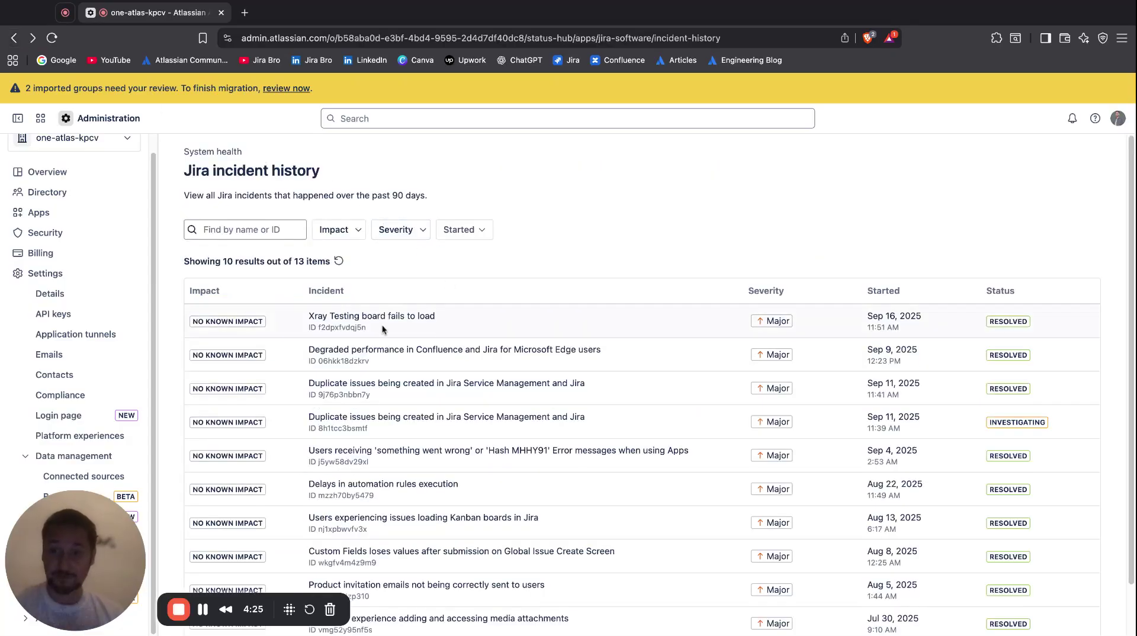
left_click(316, 319)
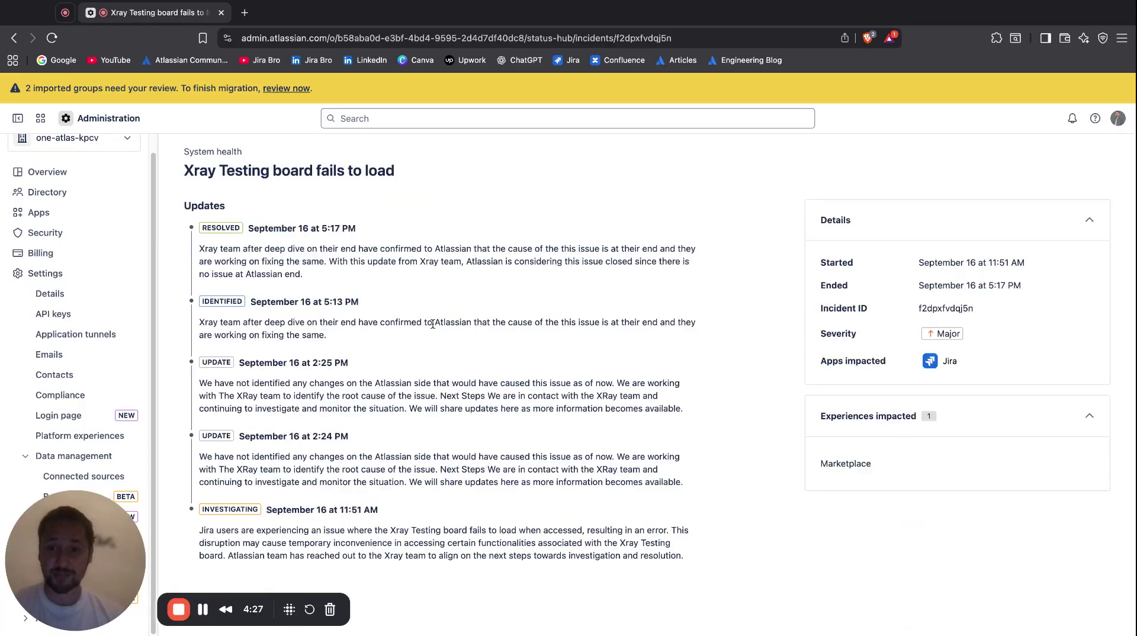
left_click(14, 38)
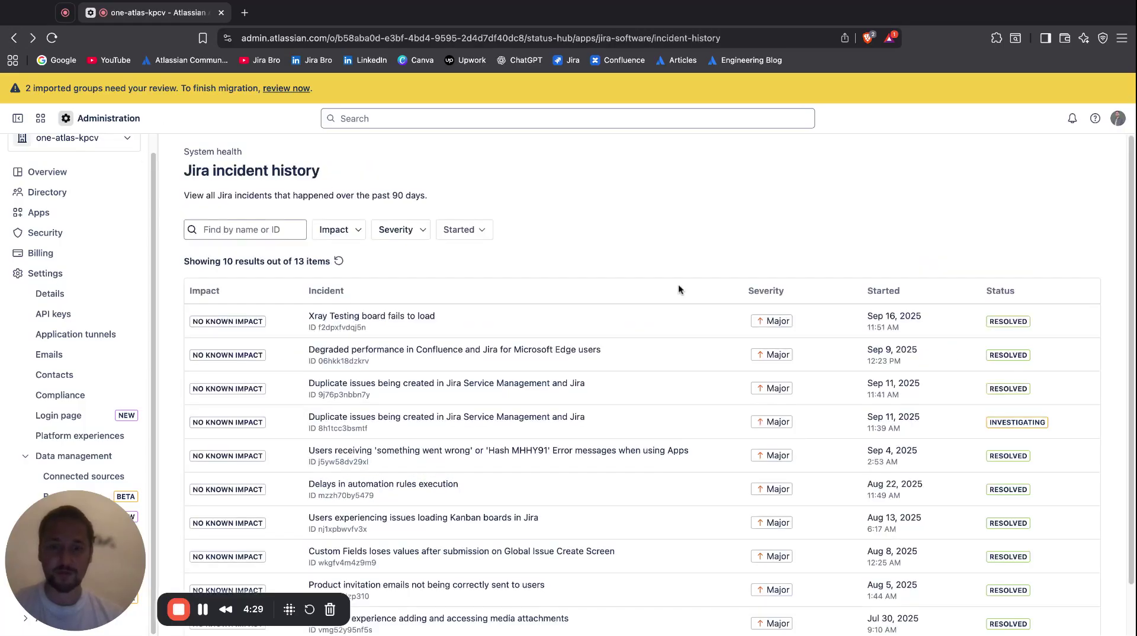
Step: Show 20 and finally 50 results per page in the Jira incident history, and look through the list
scroll(679, 289, "down", 2)
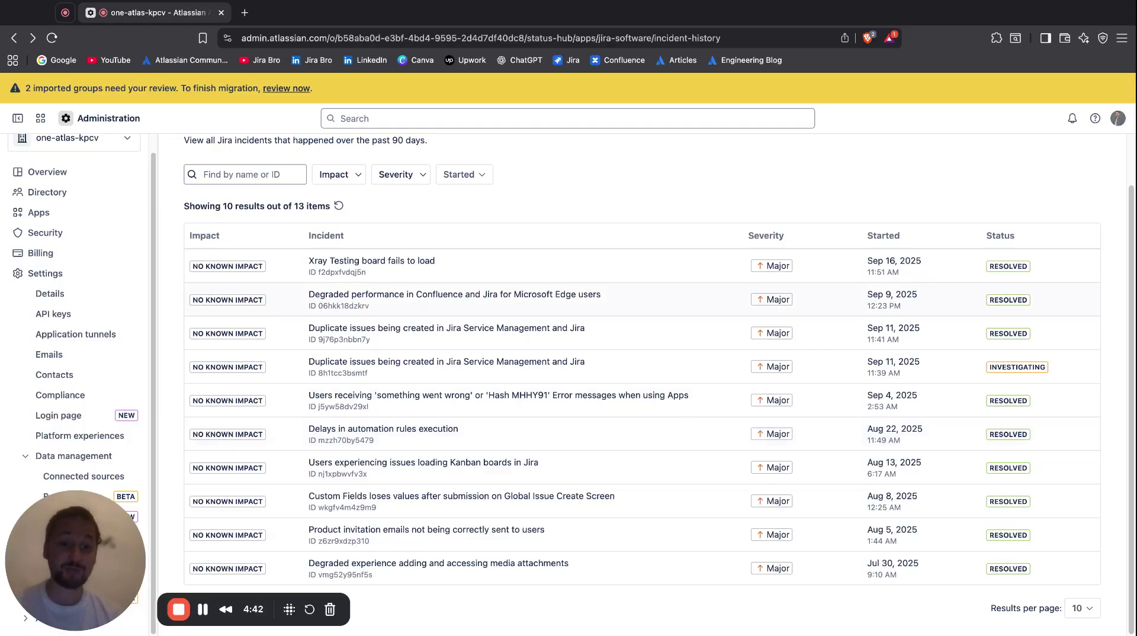
left_click(1081, 608)
left_click(1078, 559)
scroll(1033, 433, "down", 2)
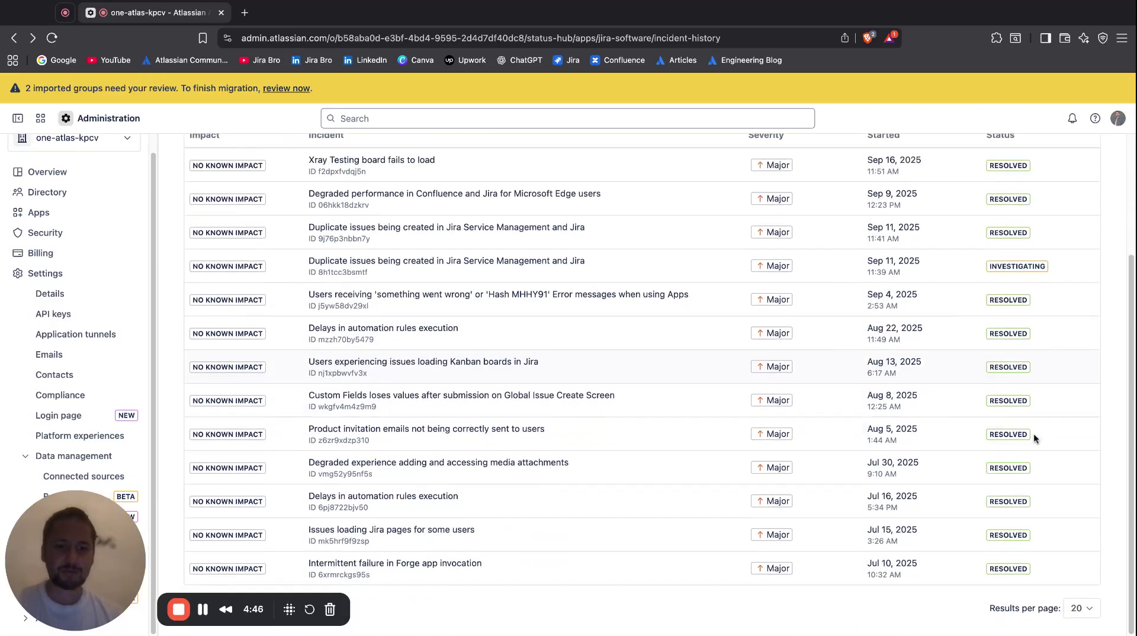
left_click(1081, 608)
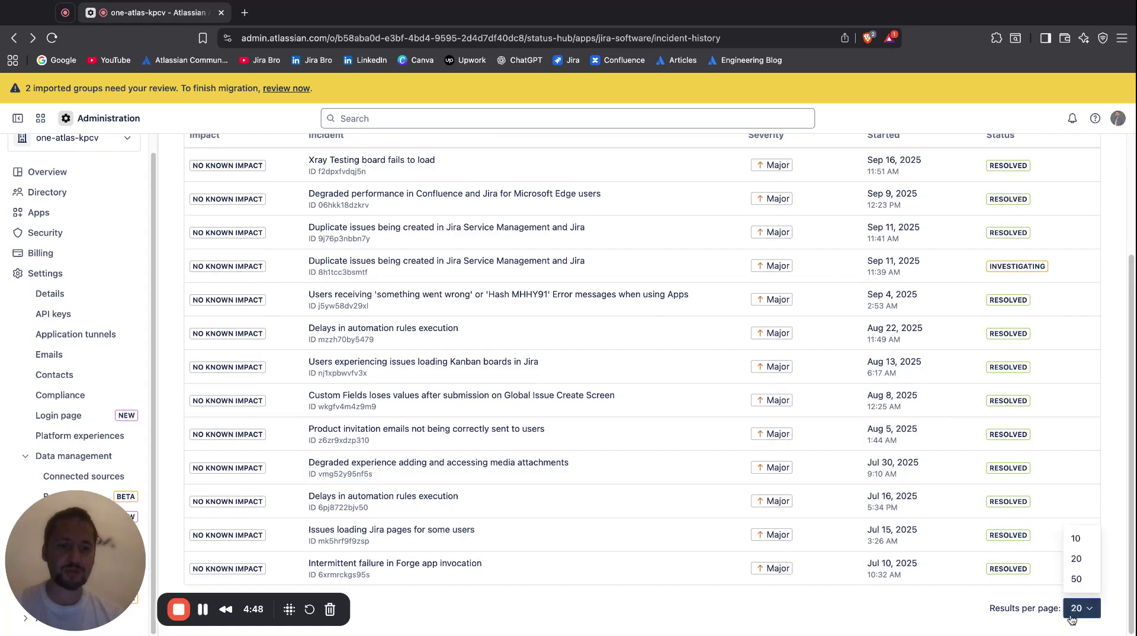
left_click(1075, 577)
scroll(947, 521, "up", 5)
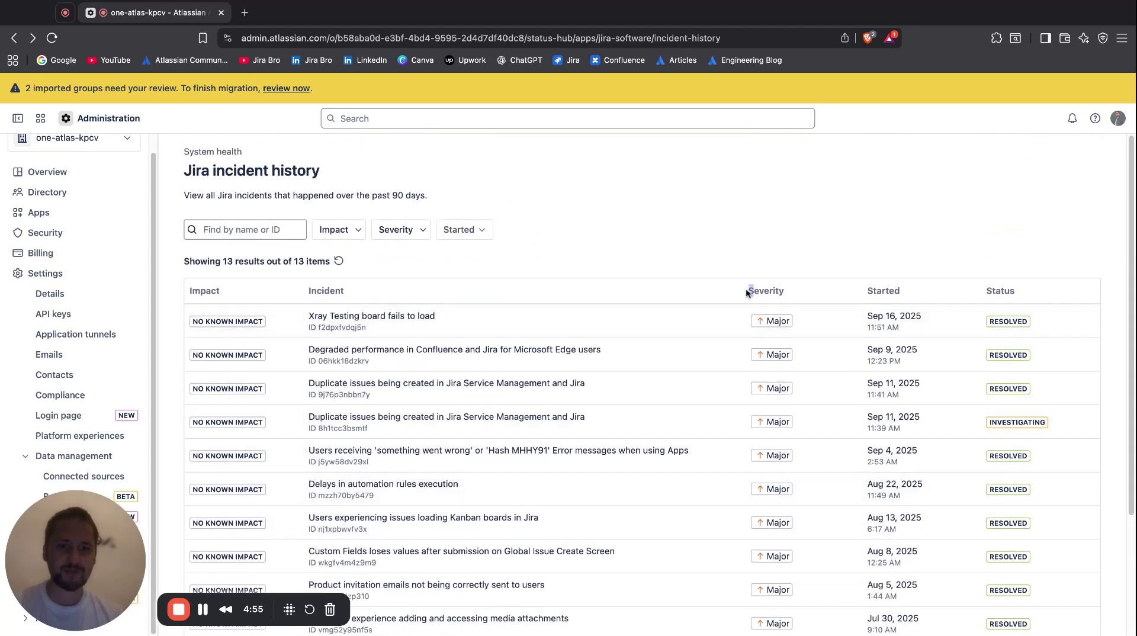
scroll(996, 505, "down", 5)
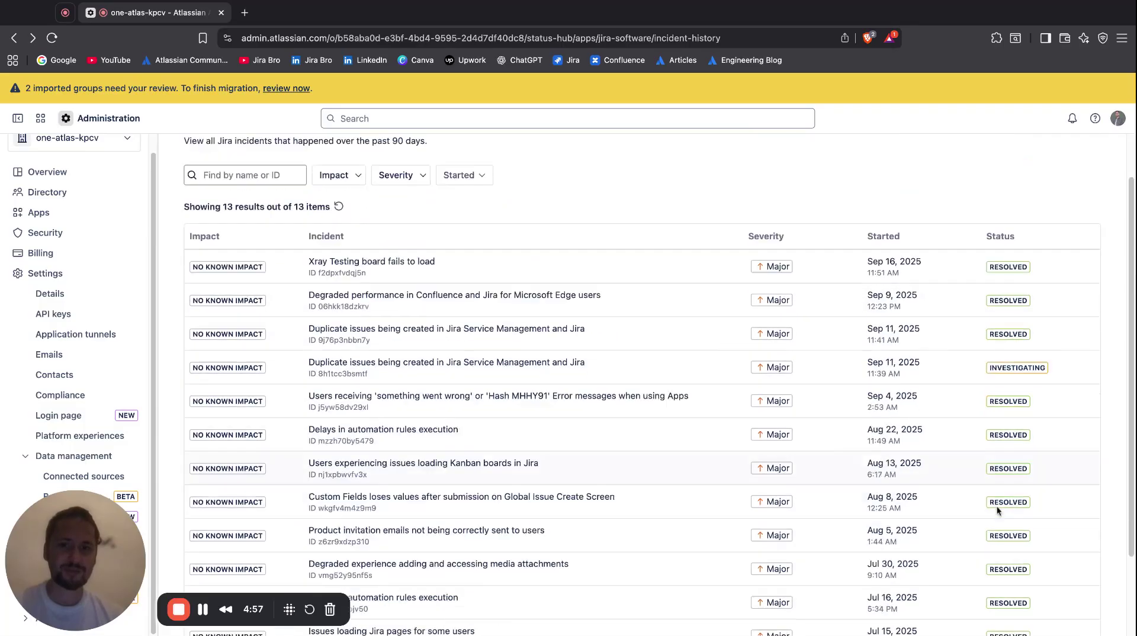
scroll(997, 506, "up", 5)
Step: Check the incident history's severity filter options without applying any, and return to the Jira status overview
left_click(415, 236)
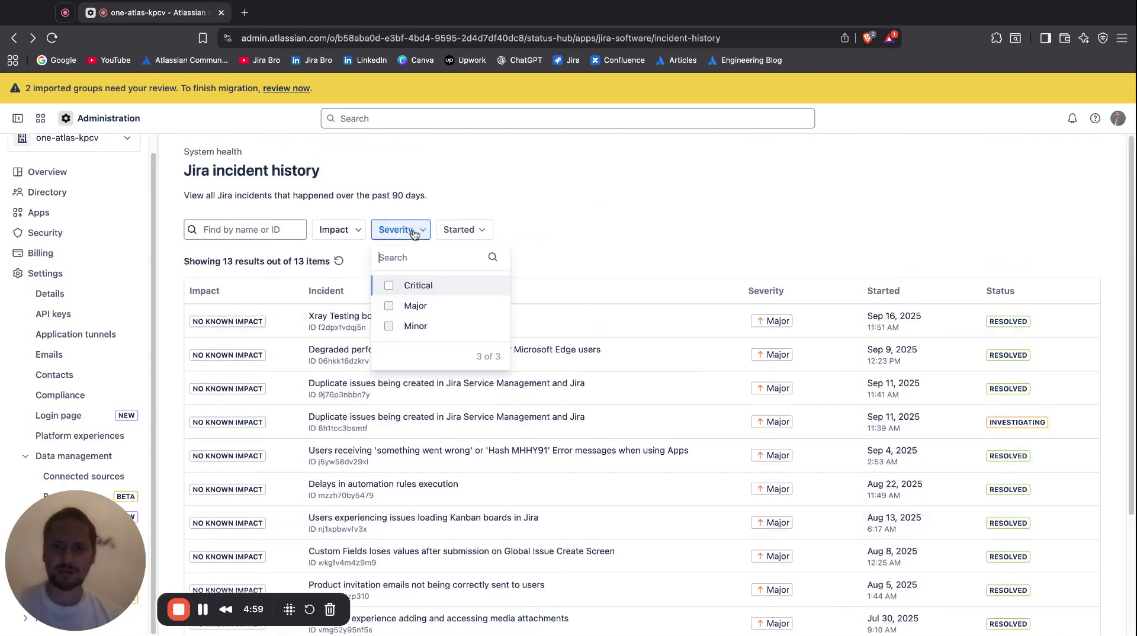
left_click(490, 199)
key("super+bracketleft")
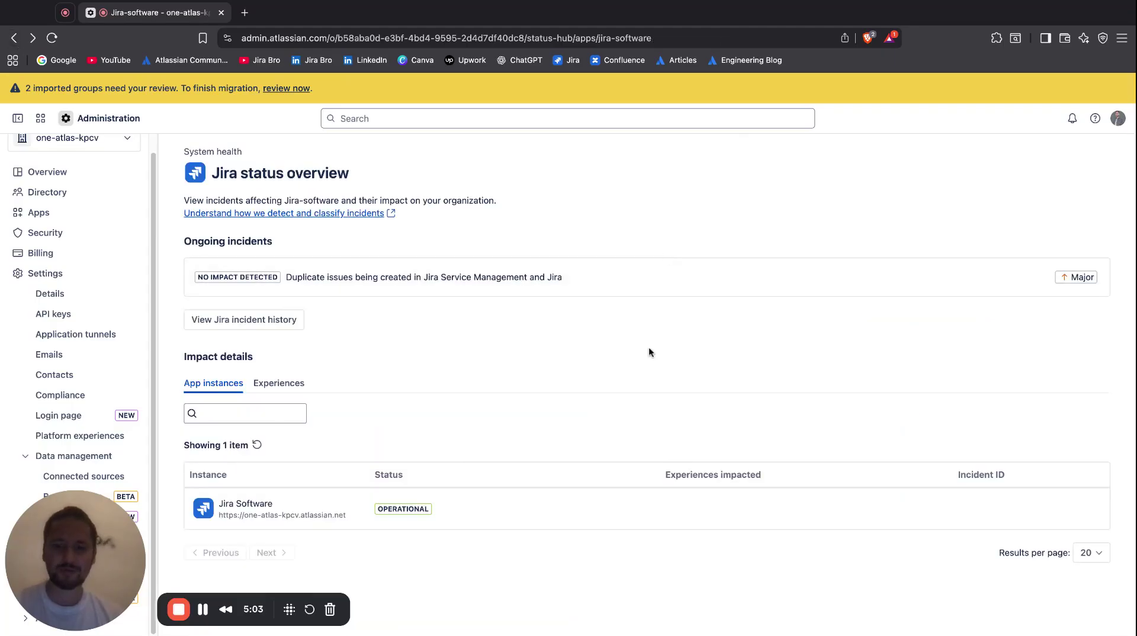
Step: Review the status of each Jira experience in the impact details, from Administration to Viewing content
left_click(278, 383)
scroll(454, 360, "down", 5)
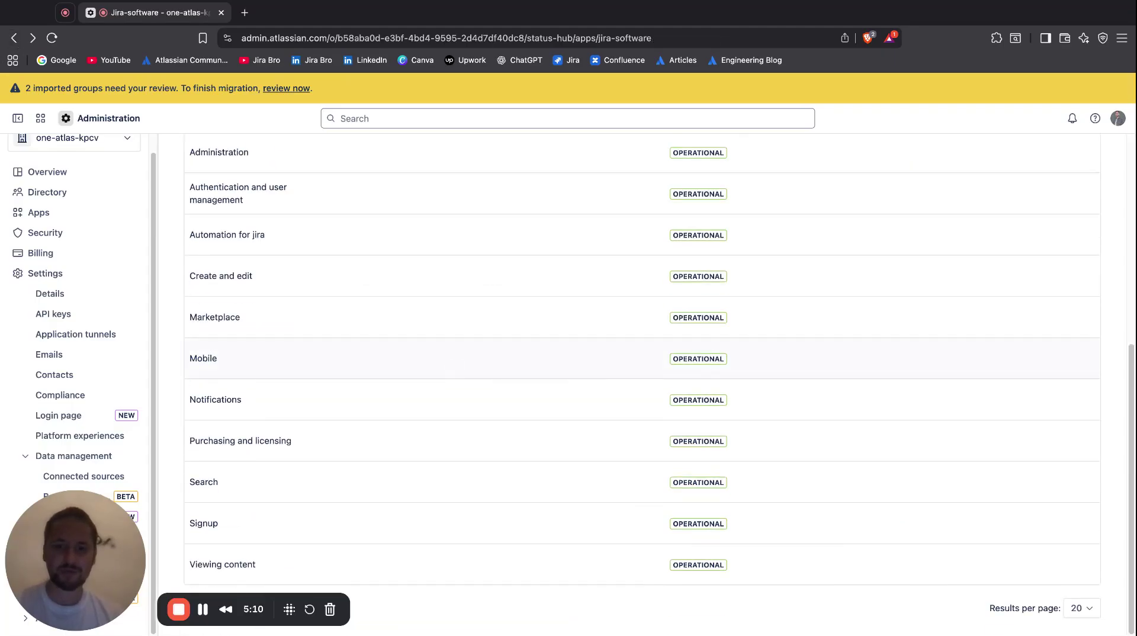
scroll(376, 345, "up", 4)
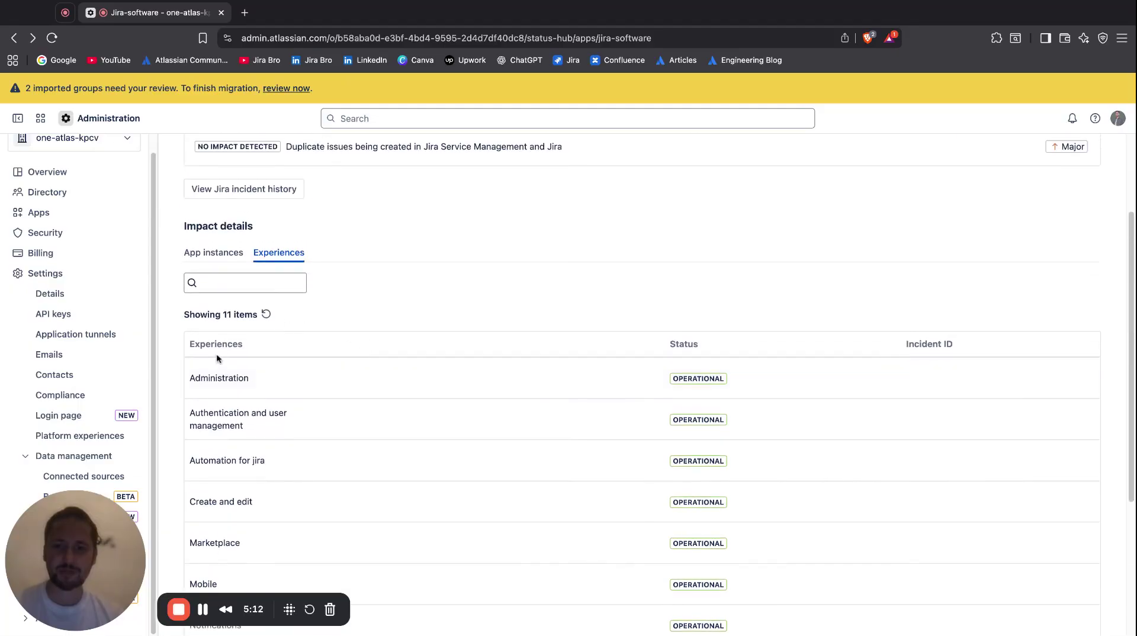
double_click(205, 378)
scroll(305, 387, "down", 3)
scroll(497, 402, "down", 2)
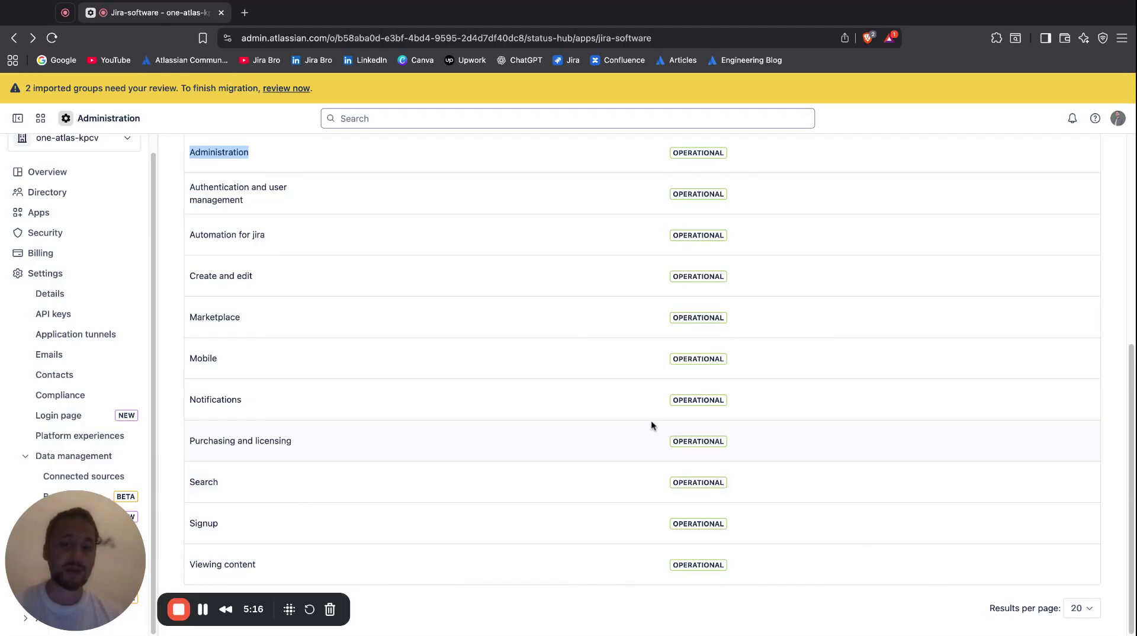
scroll(595, 365, "up", 5)
Step: Return to the System health overview, open Confluence's status overview, and review the status of its experiences
left_click(15, 38)
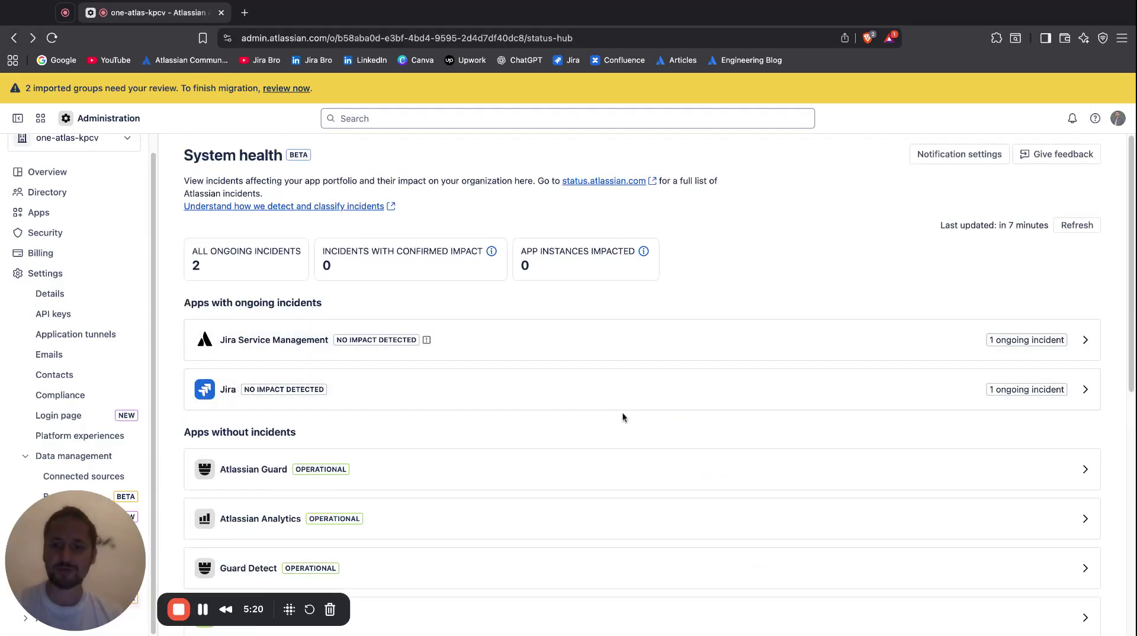
scroll(623, 412, "down", 10)
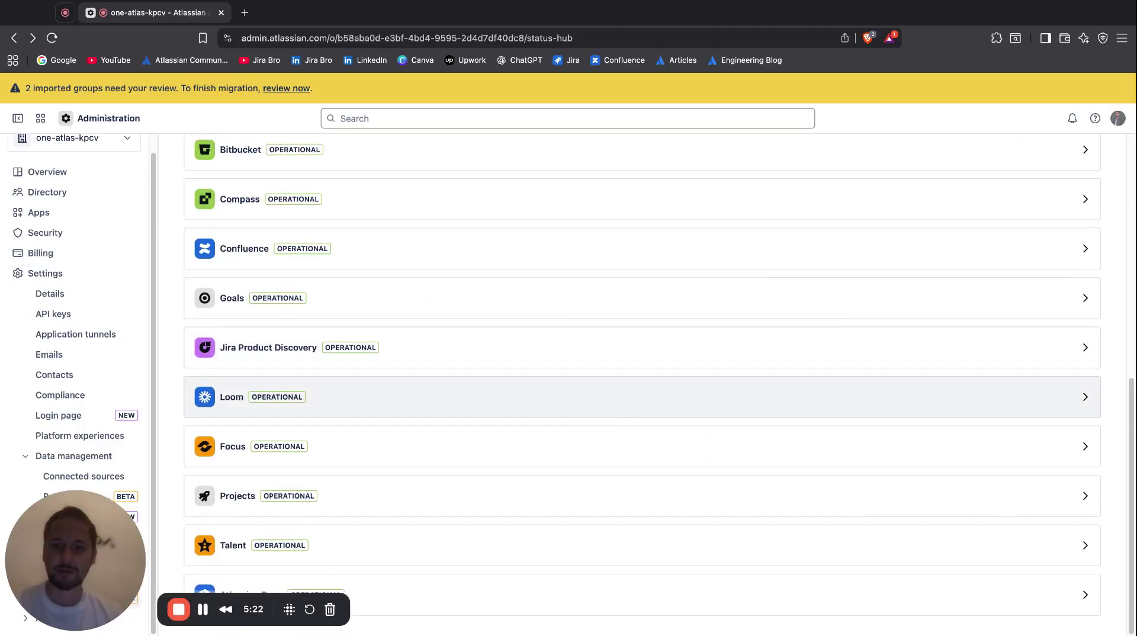
left_click(517, 261)
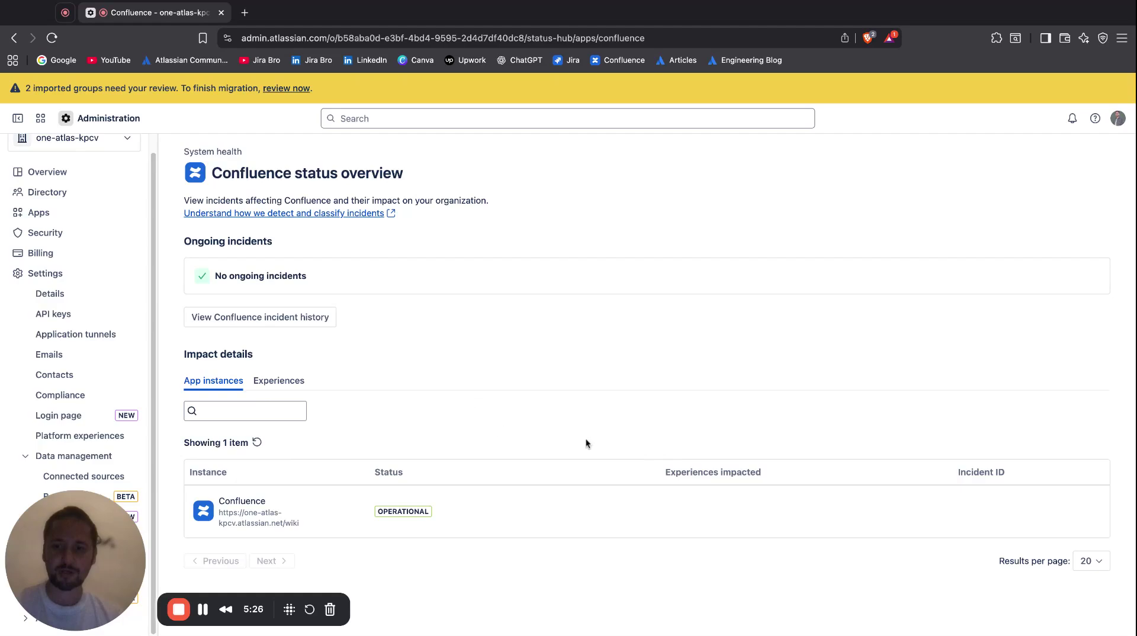
left_click(303, 384)
scroll(580, 416, "down", 10)
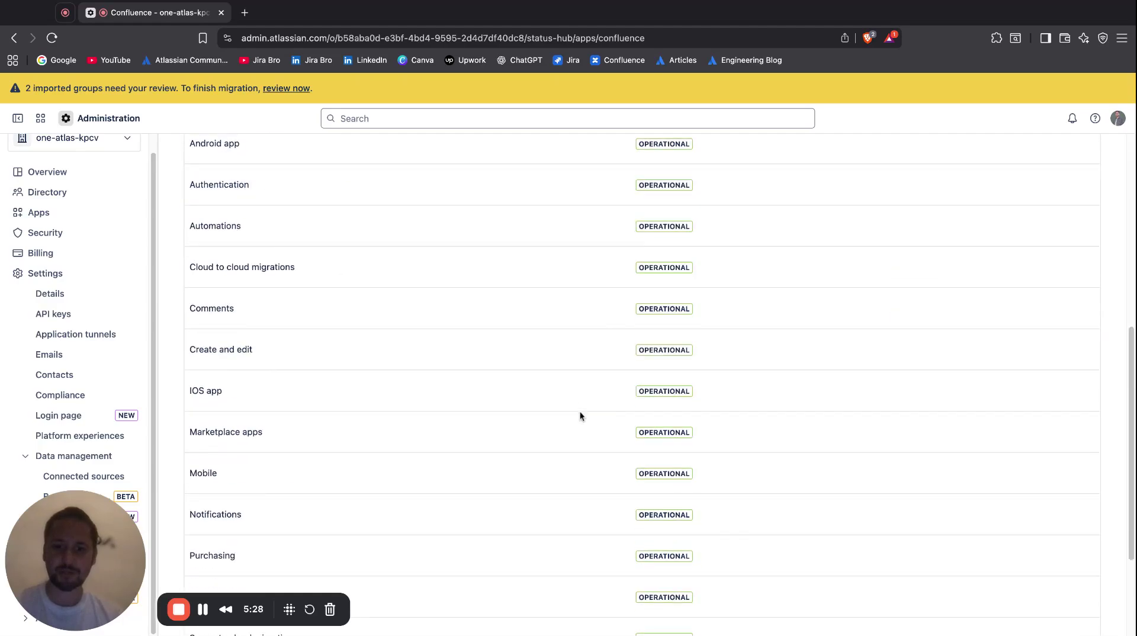
scroll(238, 188, "up", 10)
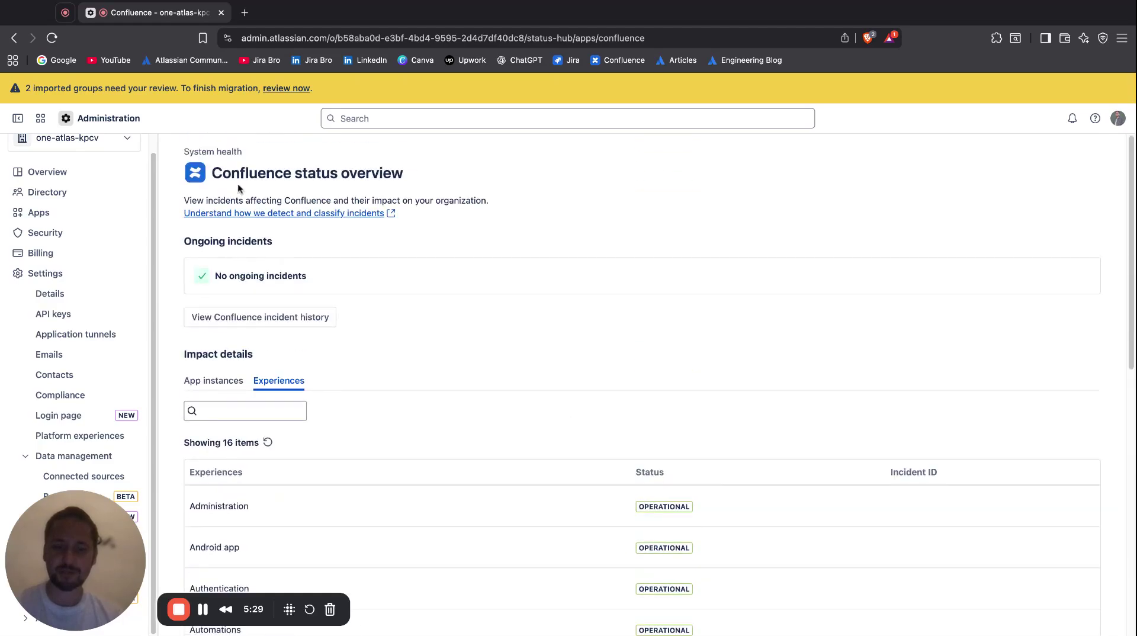
Step: Return to the System health overview and open the incident notification settings to view the email preferences
left_click(14, 38)
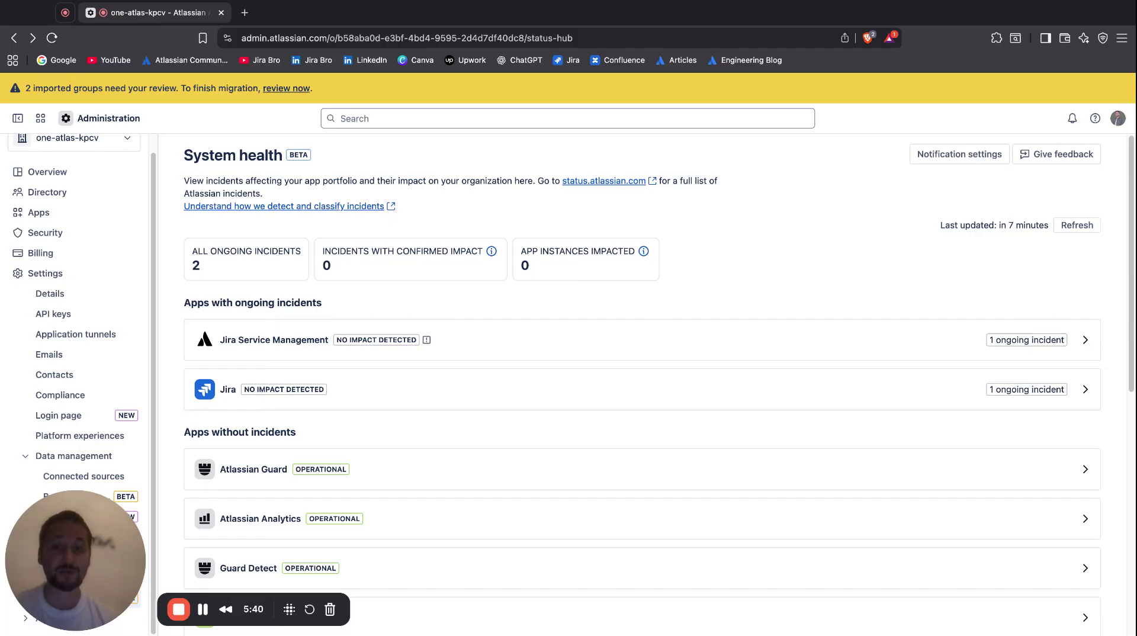
left_click(918, 156)
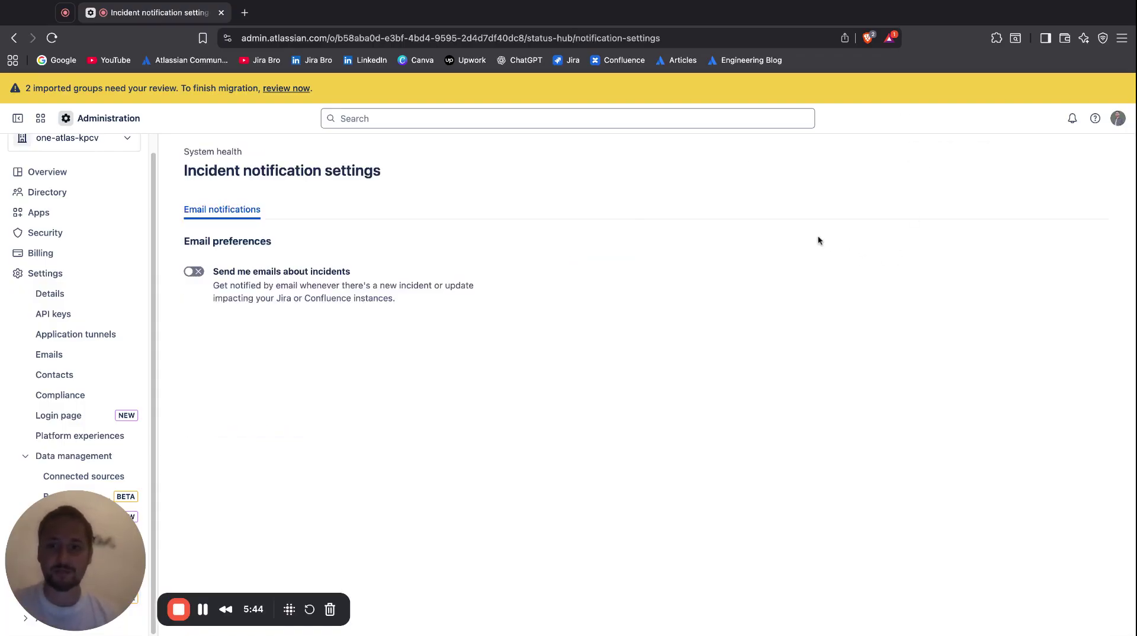
left_click_drag(186, 242, 272, 241)
left_click(332, 346)
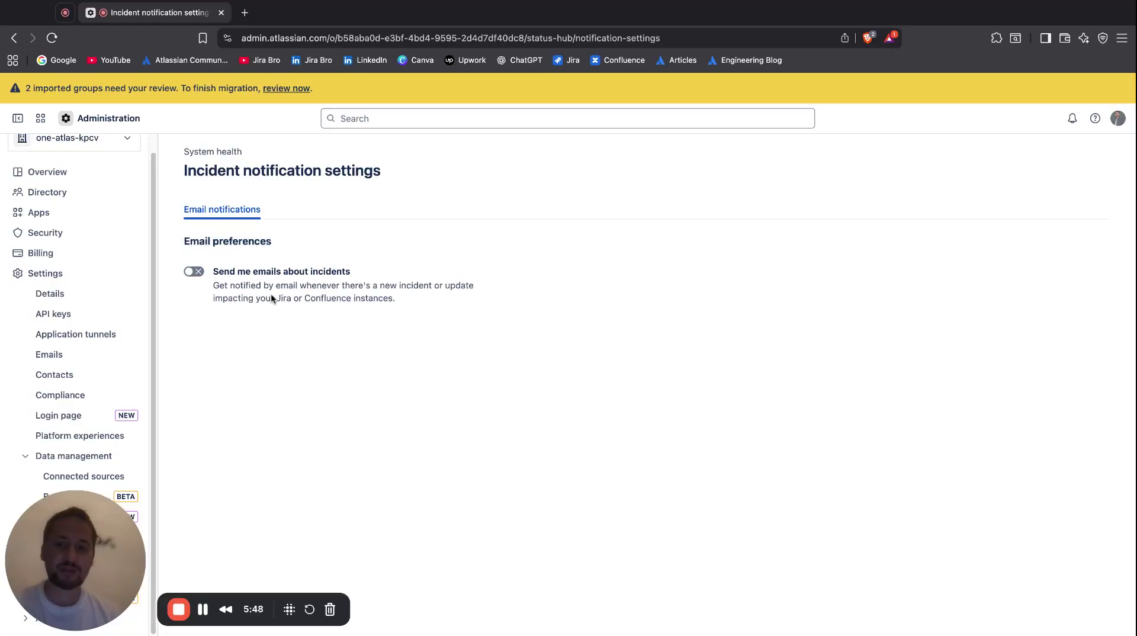
Step: Turn on 'Send me emails about incidents' and return to the System health overview
left_click(194, 271)
left_click_drag(214, 272, 351, 273)
left_click(368, 279)
key("super+bracketleft")
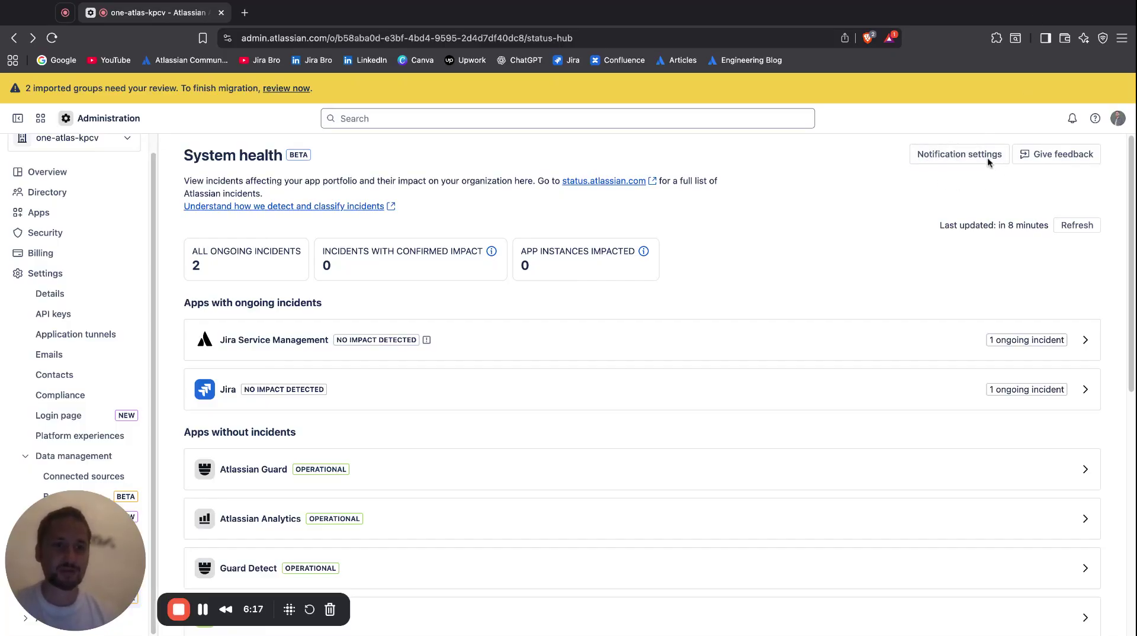
Step: Check when System health was last updated, refresh its data, and look through the list of apps
triple_click(936, 226)
left_click(1025, 235)
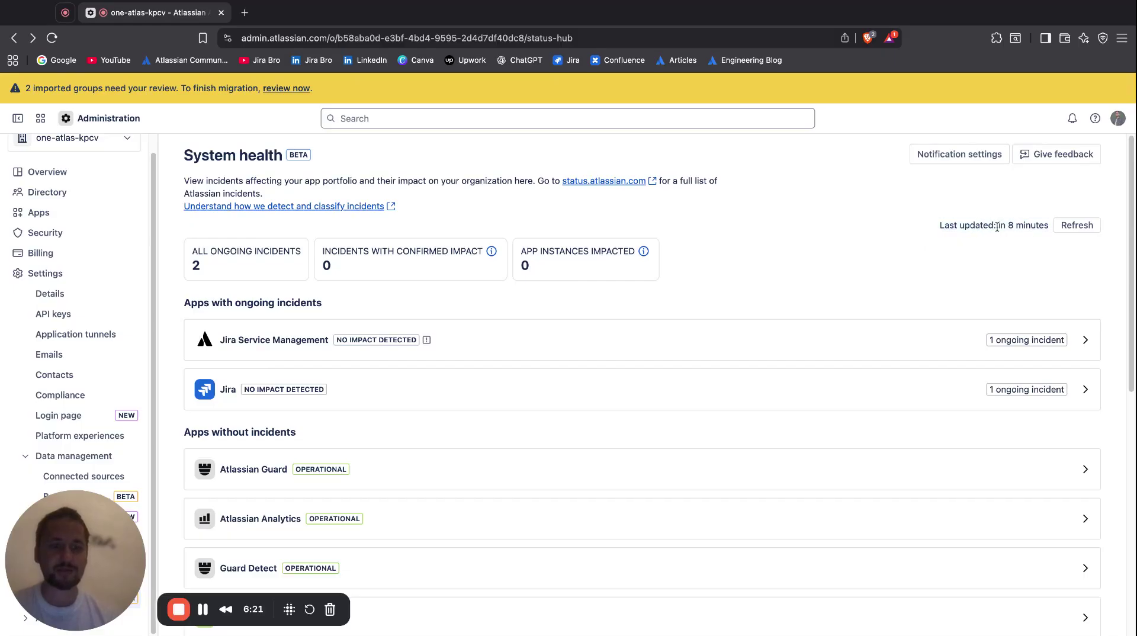
left_click_drag(1014, 225, 1031, 225)
left_click(1087, 225)
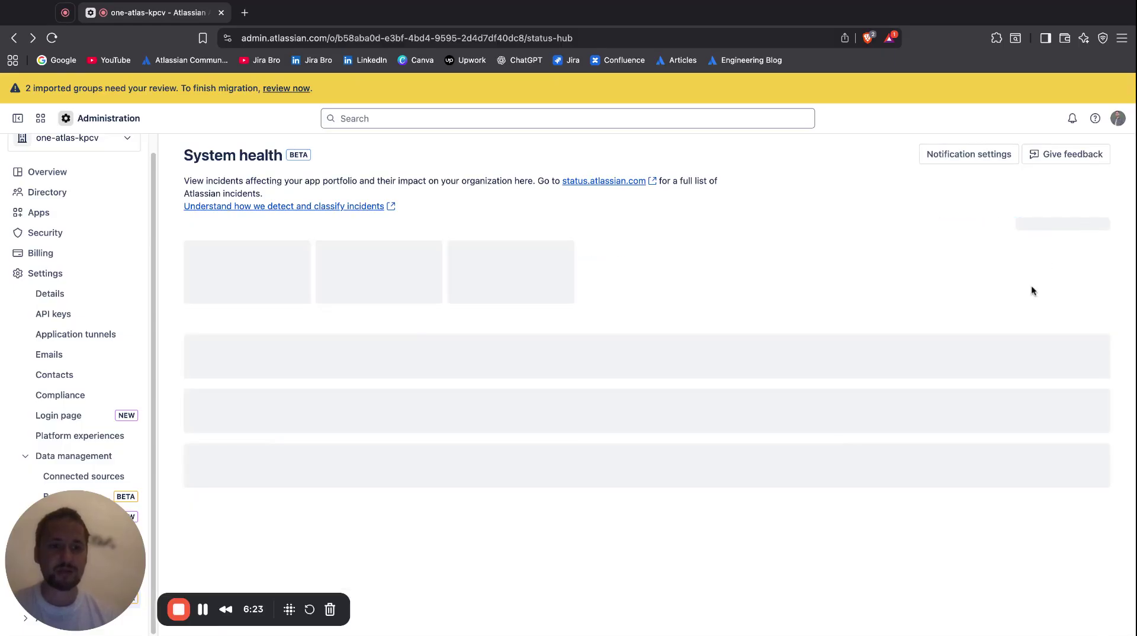
left_click_drag(1008, 228, 1045, 227)
scroll(914, 278, "down", 10)
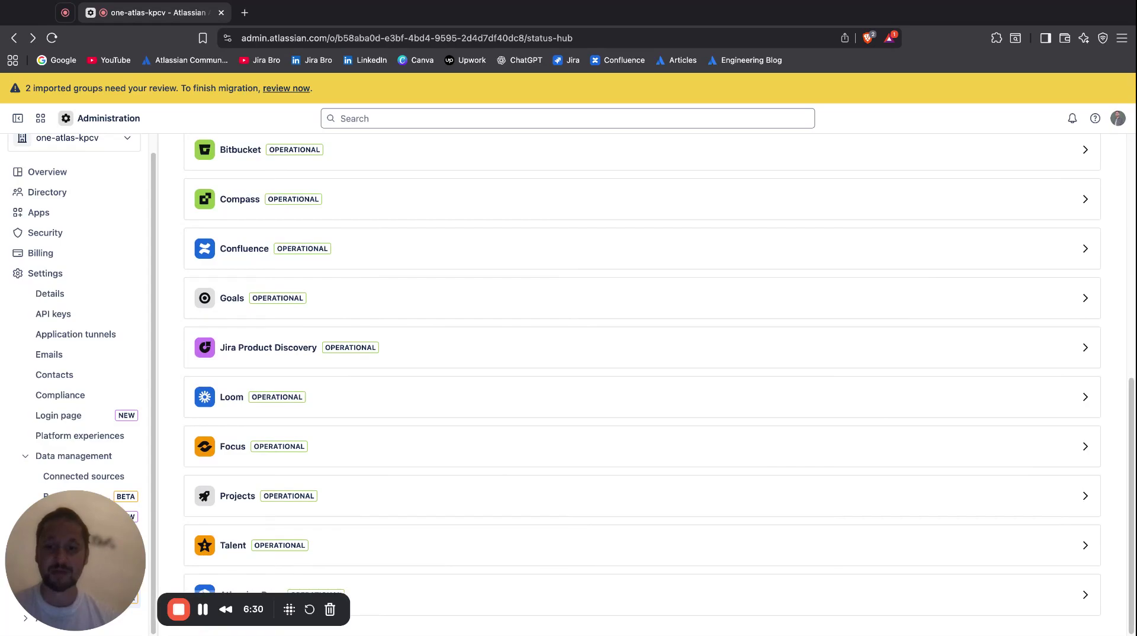
scroll(487, 350, "up", 10)
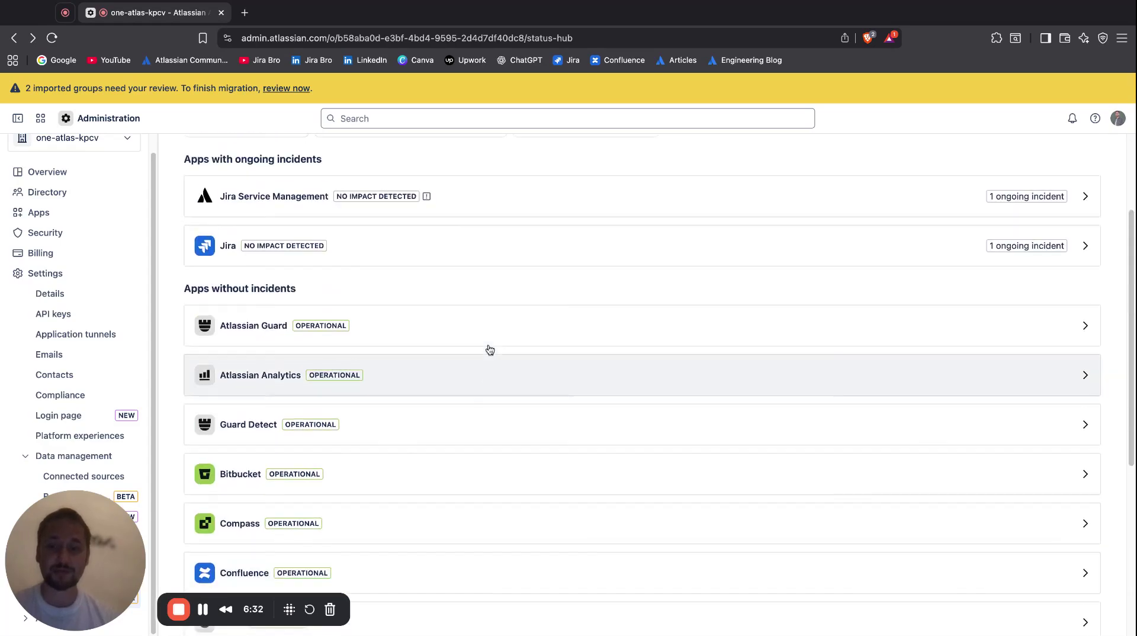